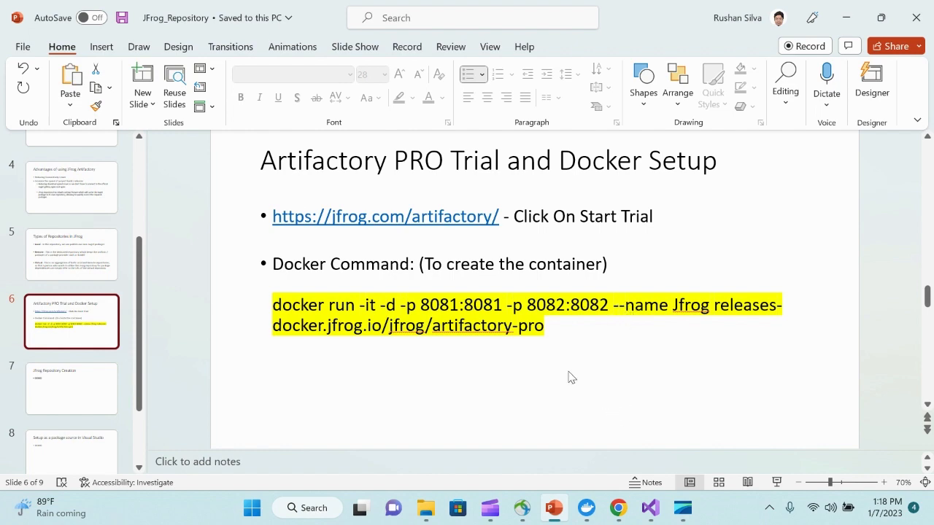
# Step: Switch to Chrome, open the JFrog free trial page and choose Self-Hosted as the hosting option
pyautogui.click(619, 510)
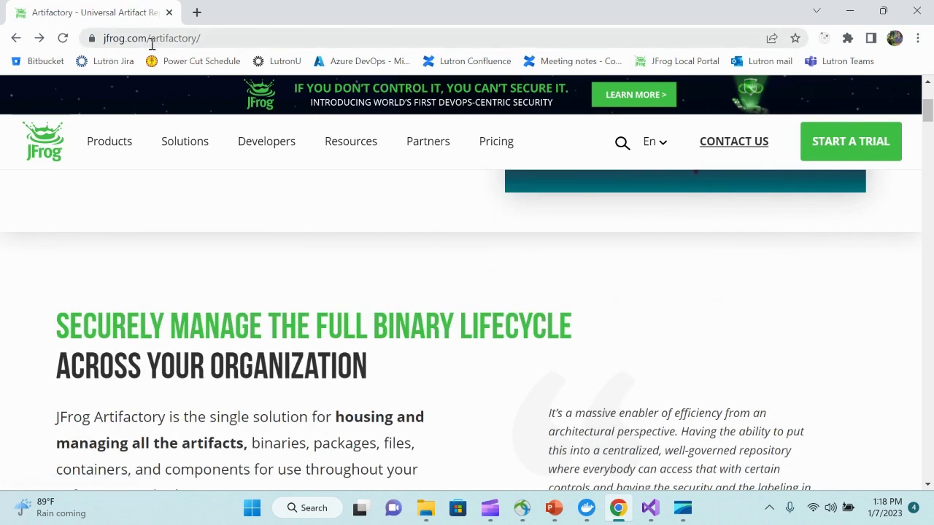
pyautogui.click(838, 145)
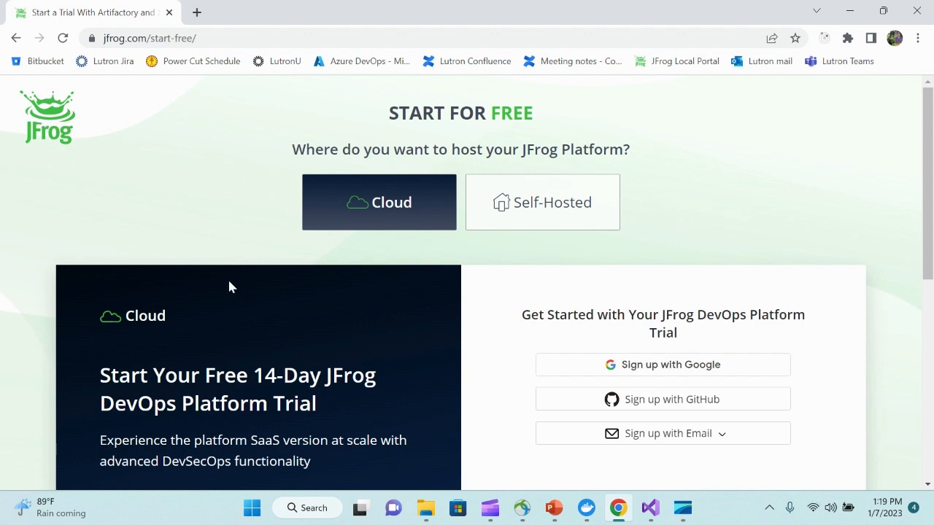
pyautogui.click(588, 206)
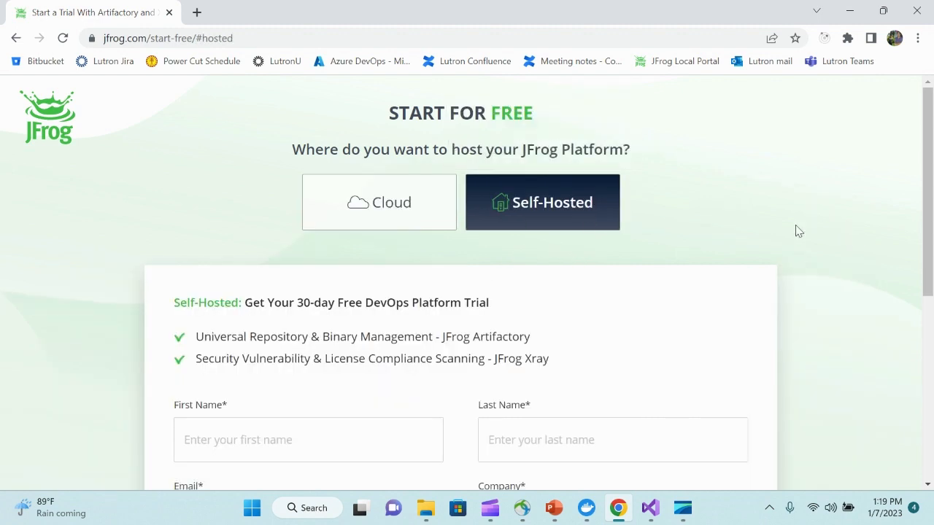
# Step: Review the self-hosted trial registration form, from its contact fields to the terms and submission area
pyautogui.scroll(-2, 795, 229)
pyautogui.scroll(-2, 795, 229)
pyautogui.scroll(1, 793, 231)
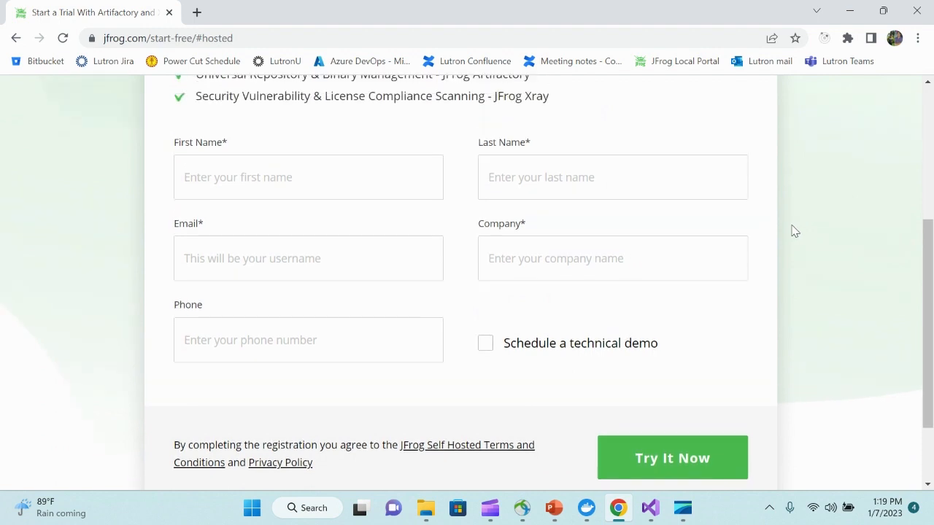
pyautogui.scroll(-1, 696, 351)
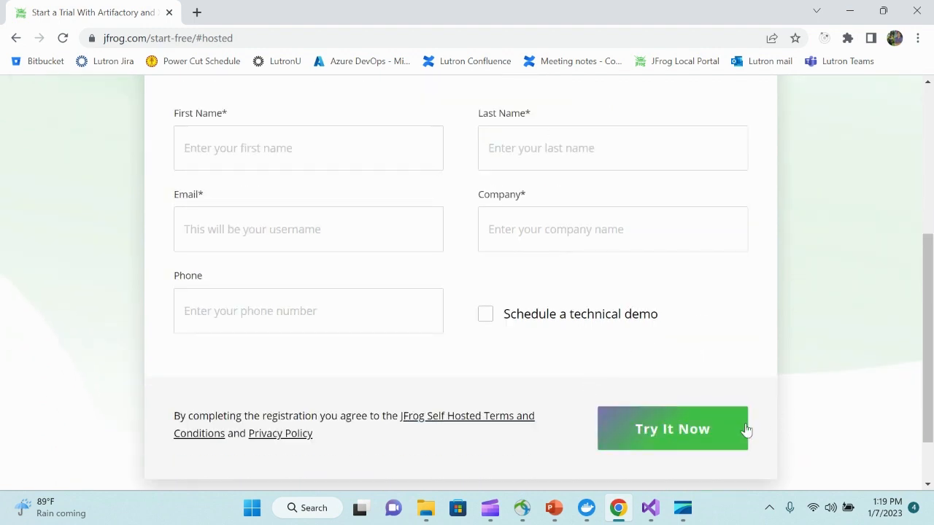
pyautogui.scroll(2, 827, 367)
pyautogui.scroll(2, 828, 360)
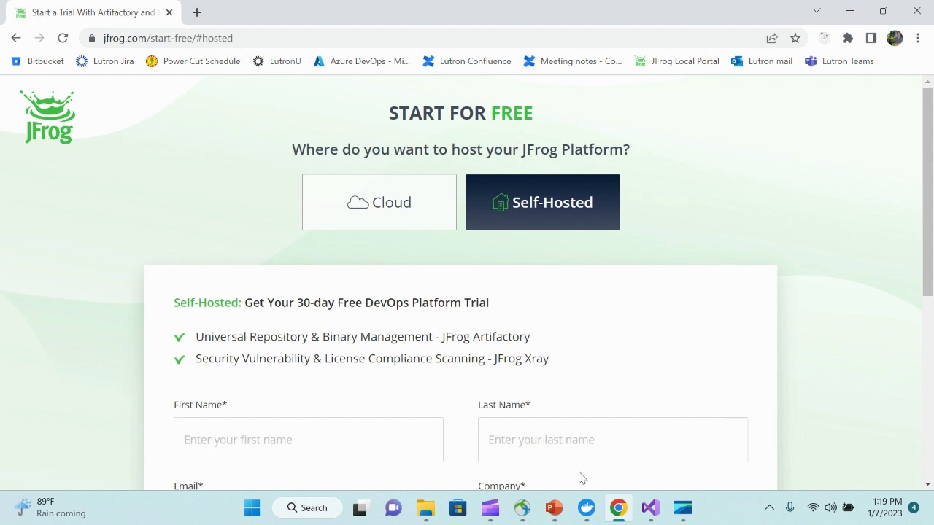
pyautogui.click(553, 507)
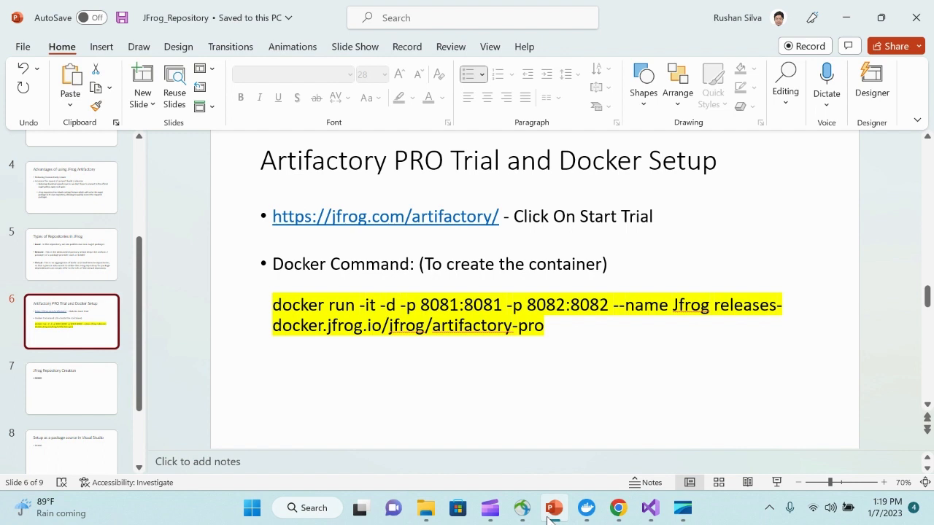
pyautogui.click(618, 508)
pyautogui.scroll(-4, 788, 397)
pyautogui.scroll(-2, 791, 389)
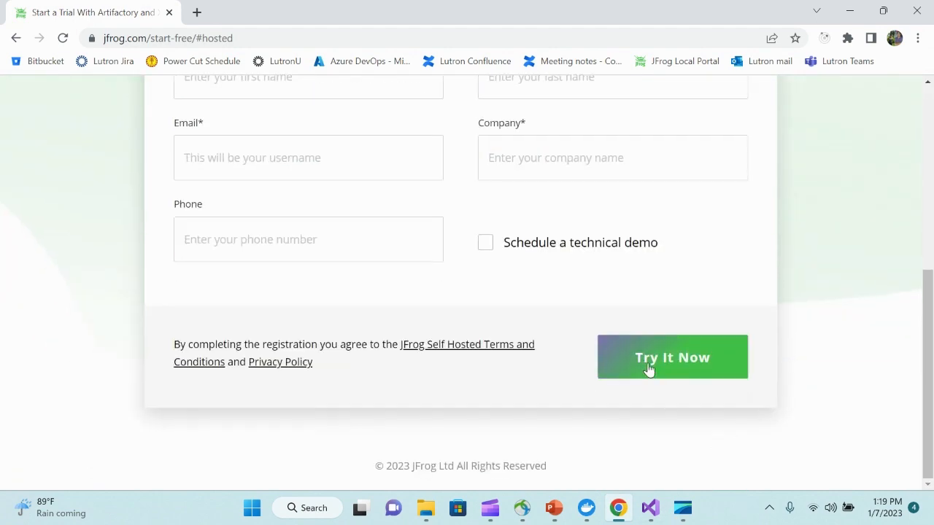
pyautogui.scroll(1, 644, 399)
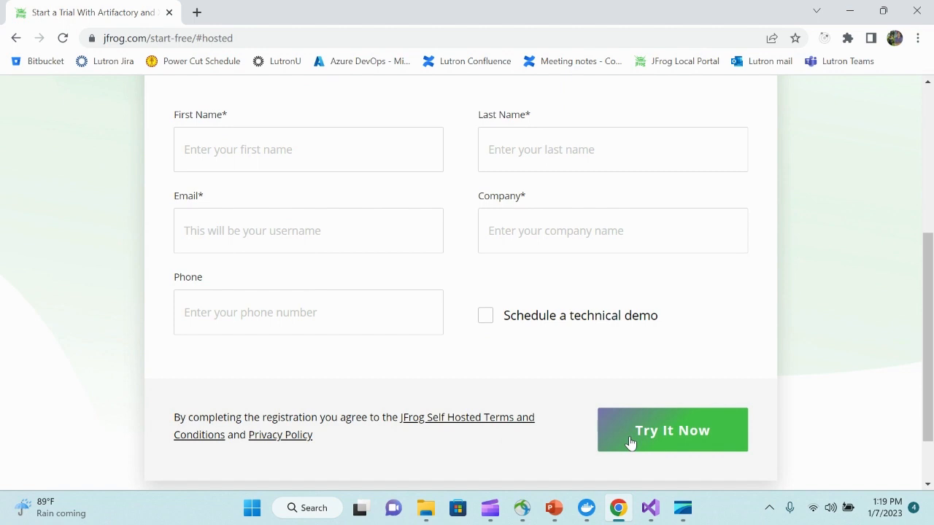
pyautogui.scroll(1, 753, 379)
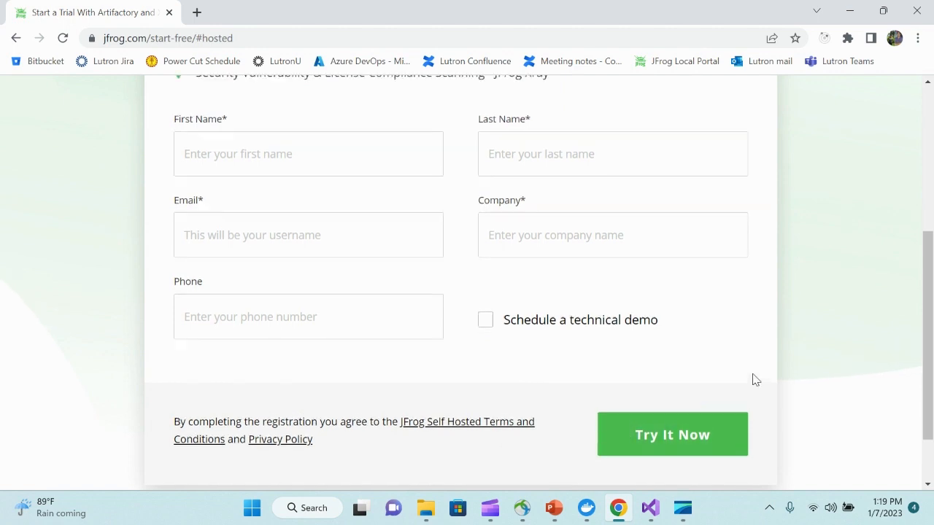
pyautogui.scroll(3, 755, 379)
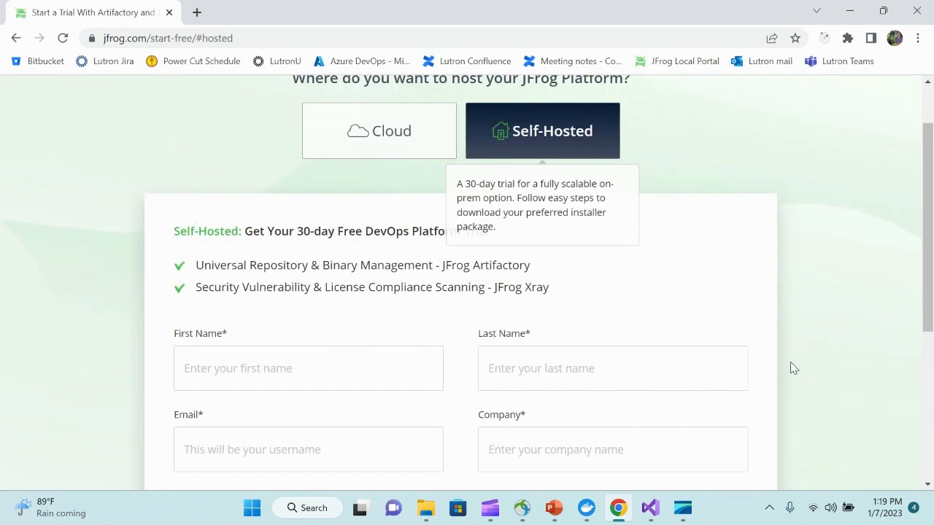
# Step: Switch to the Docker setup slide in PowerPoint, check the Jfrog container in Docker Desktop, and minimize it
pyautogui.click(562, 515)
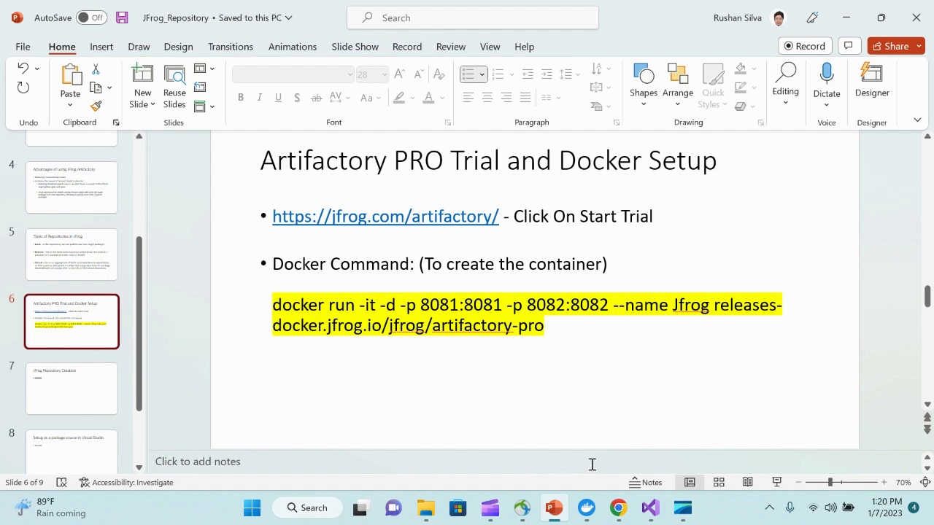
pyautogui.click(588, 509)
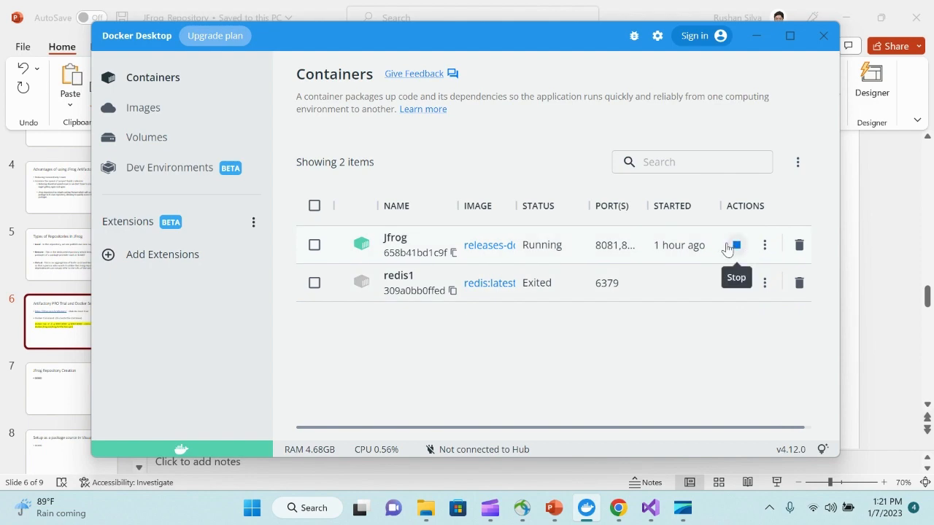
pyautogui.click(746, 38)
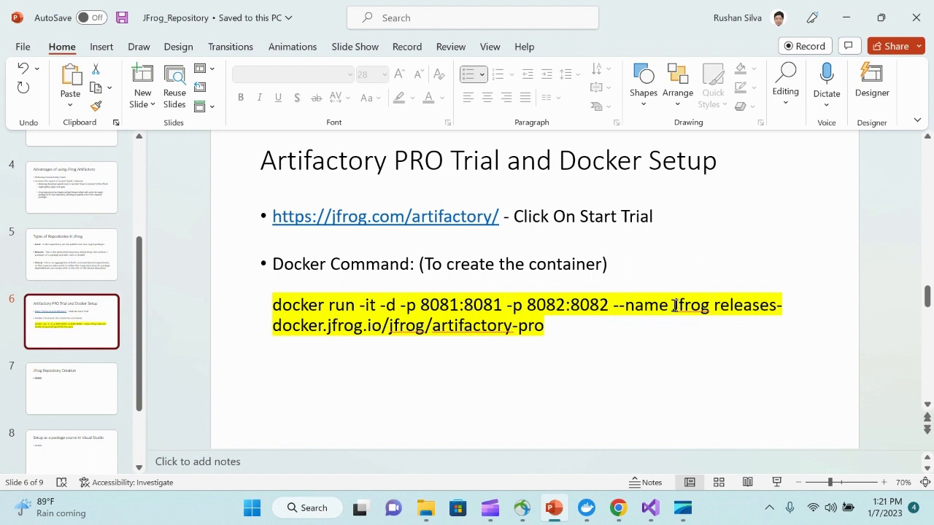
# Step: Highlight the container name Jfrog in the slide's docker run command and compare it with the container list in Docker Desktop
pyautogui.moveTo(674, 305); pyautogui.dragTo(704, 305)
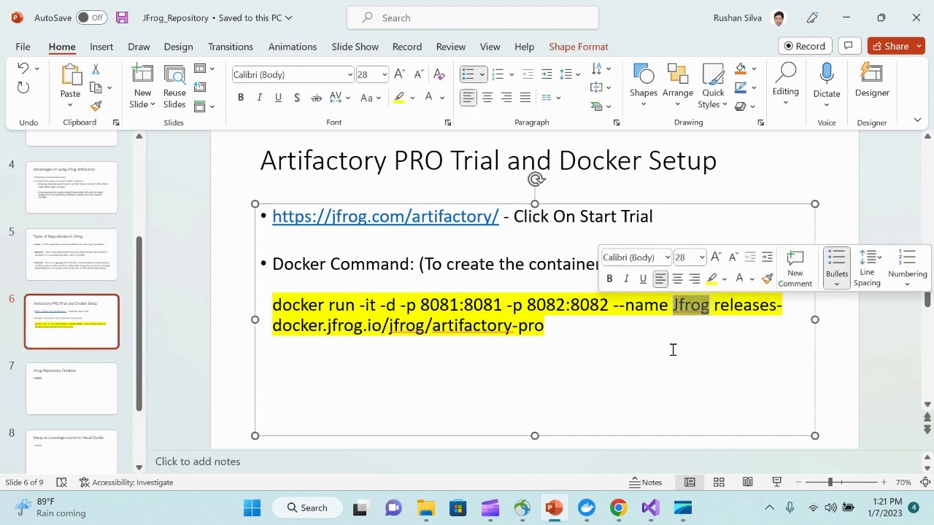
pyautogui.click(833, 348)
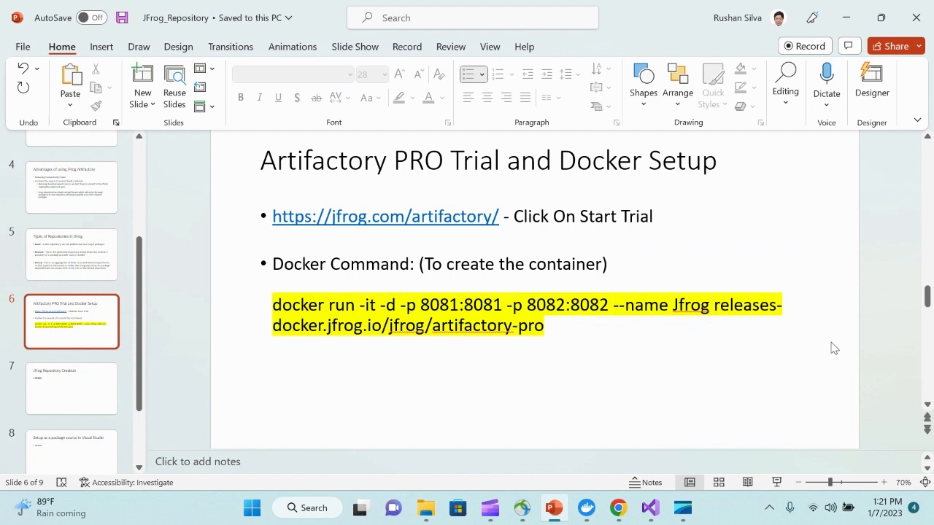
pyautogui.click(589, 512)
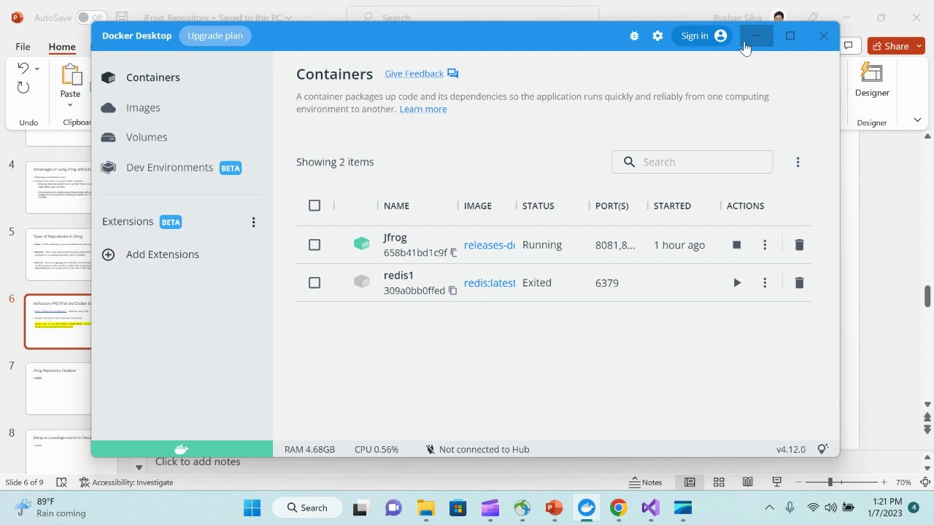
pyautogui.click(745, 38)
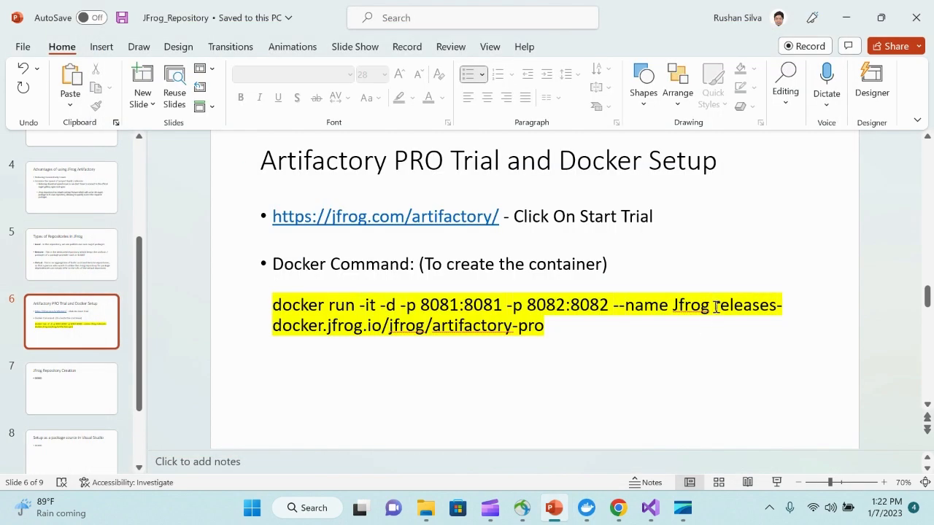
# Step: Highlight the image path releases-docker.jfrog.io/jfrog/artifactory-pro in the docker run command, then clear the selection
pyautogui.moveTo(715, 306); pyautogui.dragTo(625, 326)
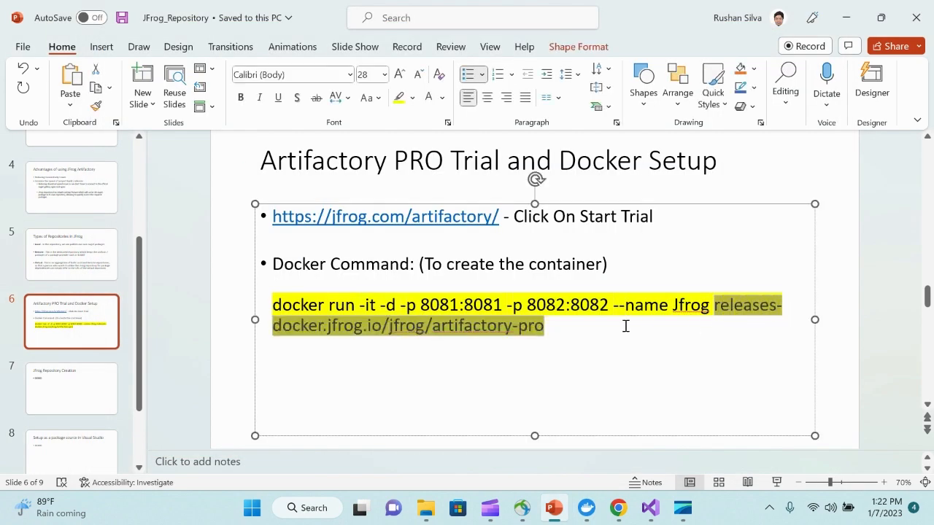
pyautogui.click(558, 337)
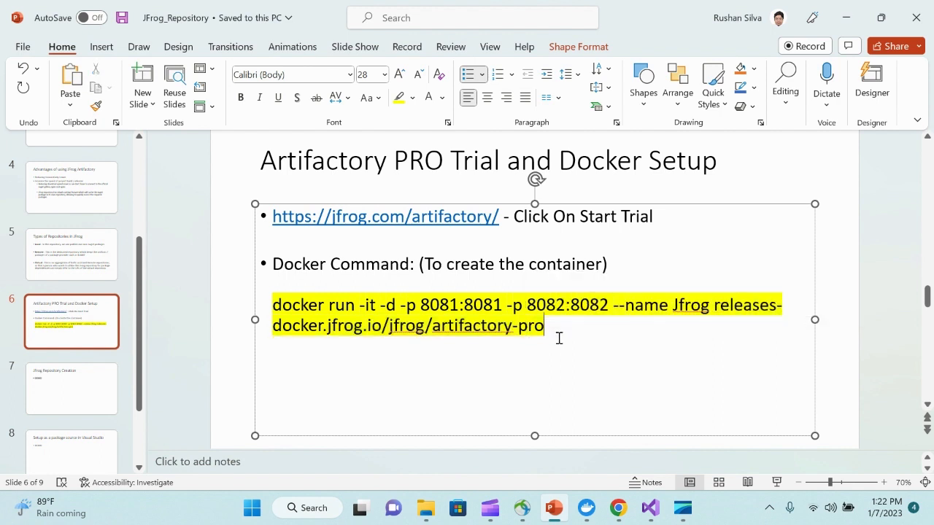
pyautogui.click(842, 343)
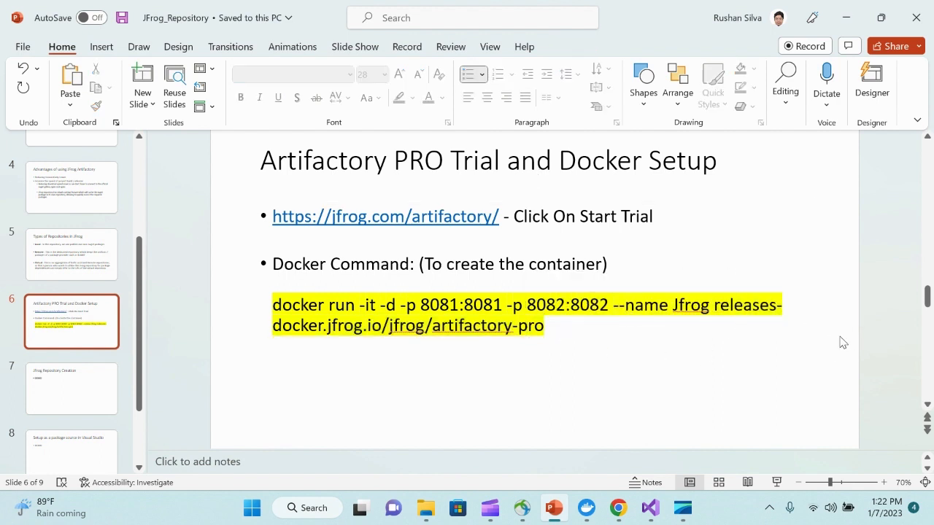
# Step: Save the presentation and go to the JFrog Repository Creation slide
pyautogui.click(121, 22)
pyautogui.click(108, 401)
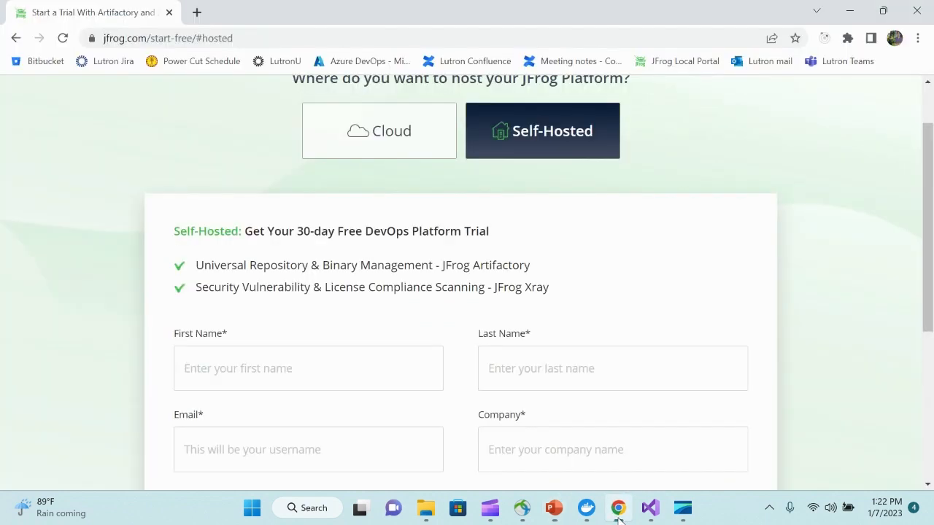
# Step: Switch to Chrome and look over the self-hosted trial form's required fields and submission area again
pyautogui.click(617, 509)
pyautogui.scroll(-2, 620, 448)
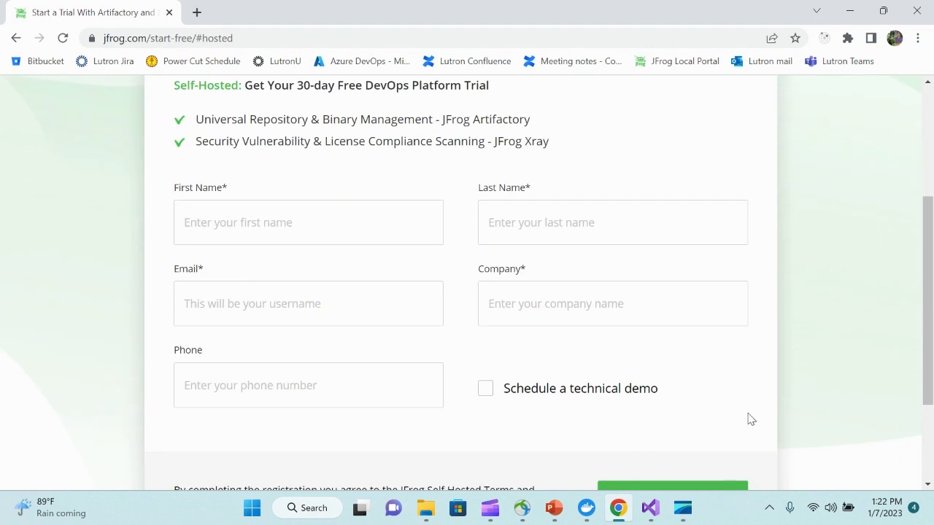
pyautogui.scroll(-2, 749, 420)
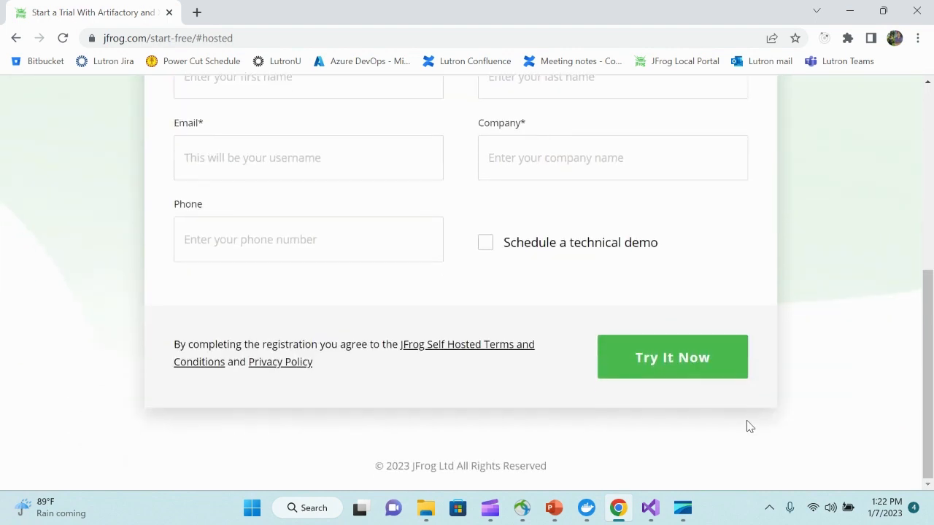
pyautogui.scroll(2, 747, 429)
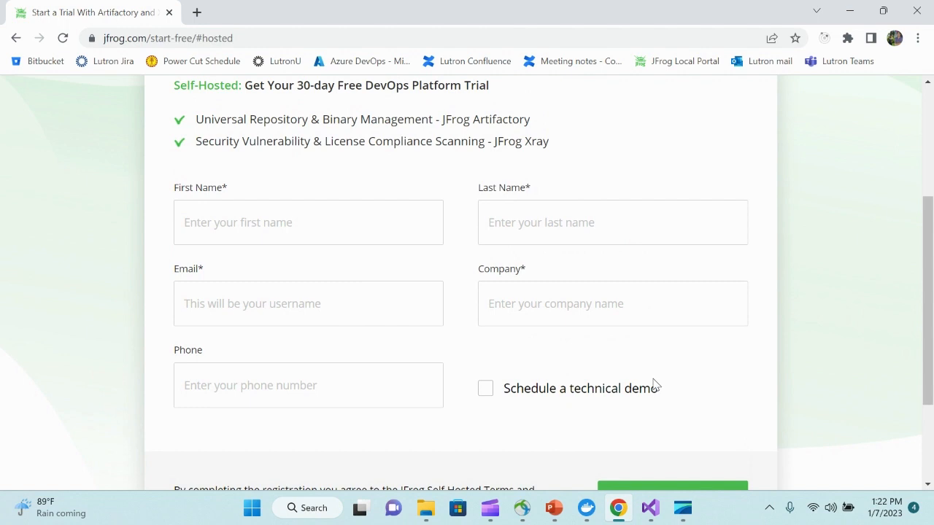
pyautogui.scroll(-1, 655, 384)
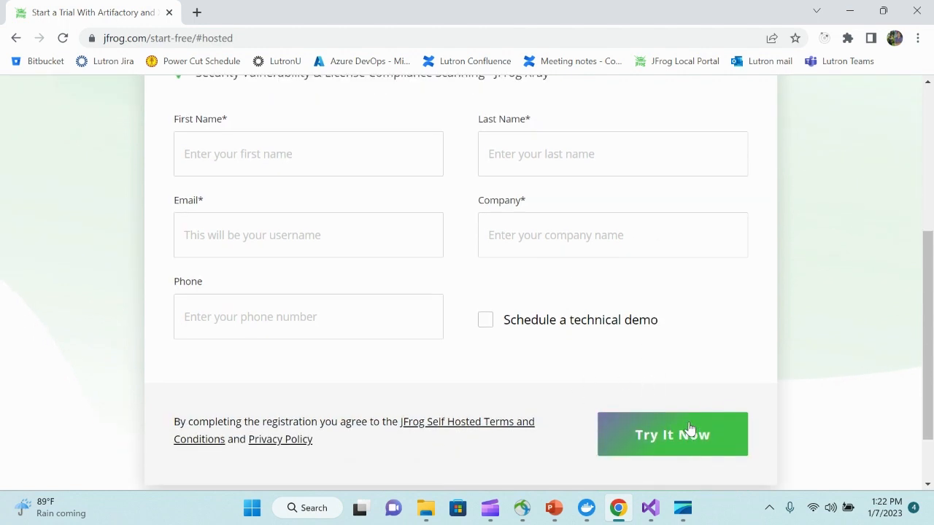
pyautogui.scroll(3, 692, 434)
pyautogui.scroll(-2, 689, 428)
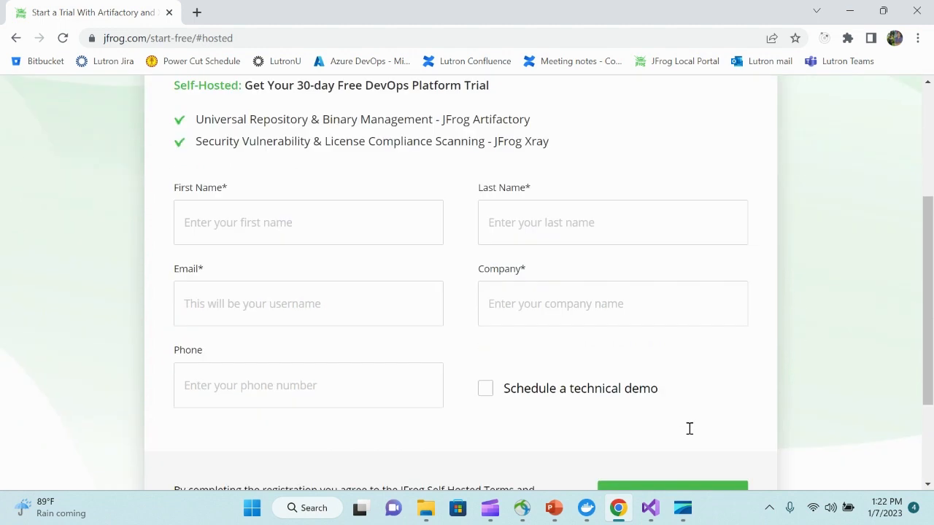
# Step: Return to the Artifactory PRO Trial and Docker Setup slide in PowerPoint and check the Jfrog container in Docker Desktop
pyautogui.click(556, 511)
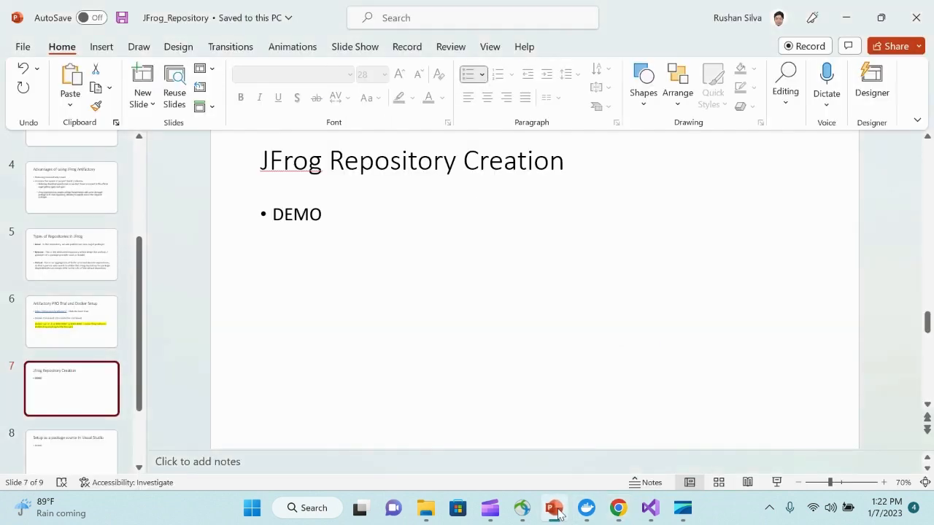
pyautogui.click(98, 334)
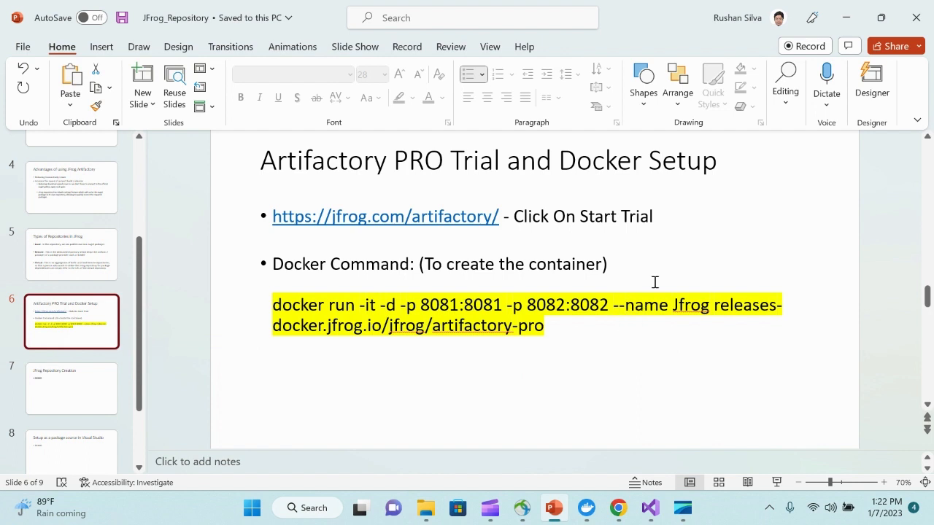
pyautogui.click(587, 508)
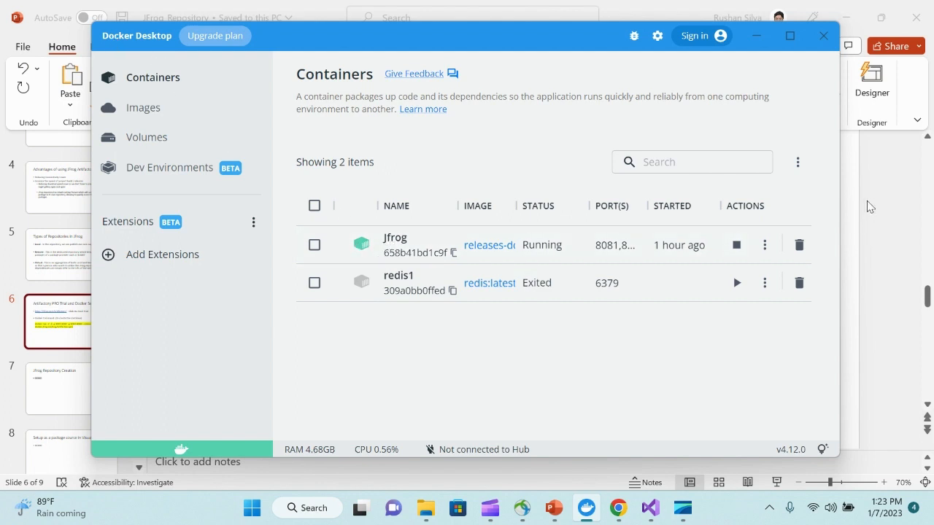
pyautogui.click(756, 36)
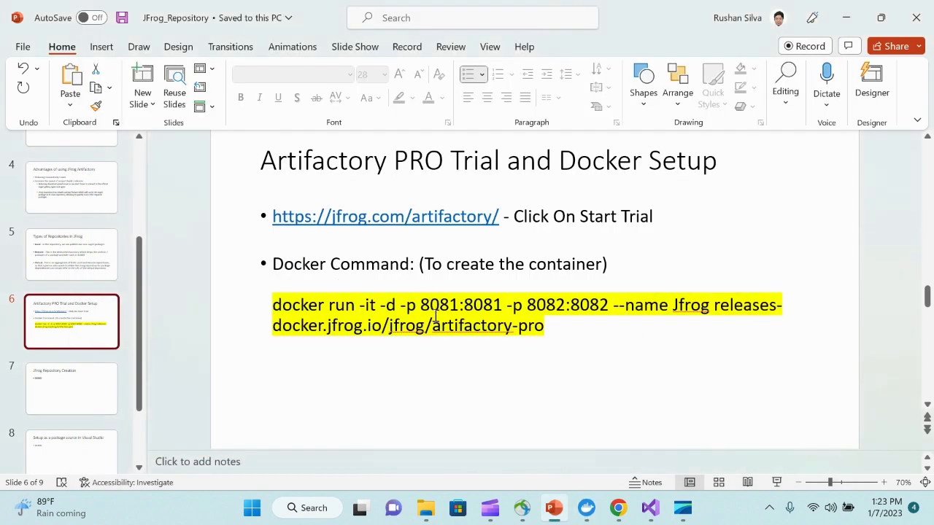
# Step: Switch to Chrome and load the local JFrog portal at localhost:8081 in a new tab
pyautogui.click(618, 507)
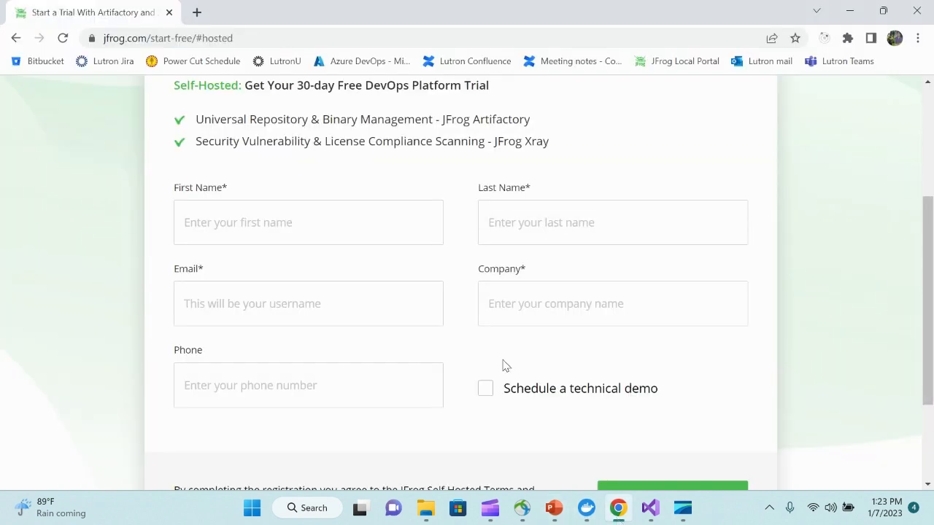
pyautogui.click(195, 13)
pyautogui.write('l')
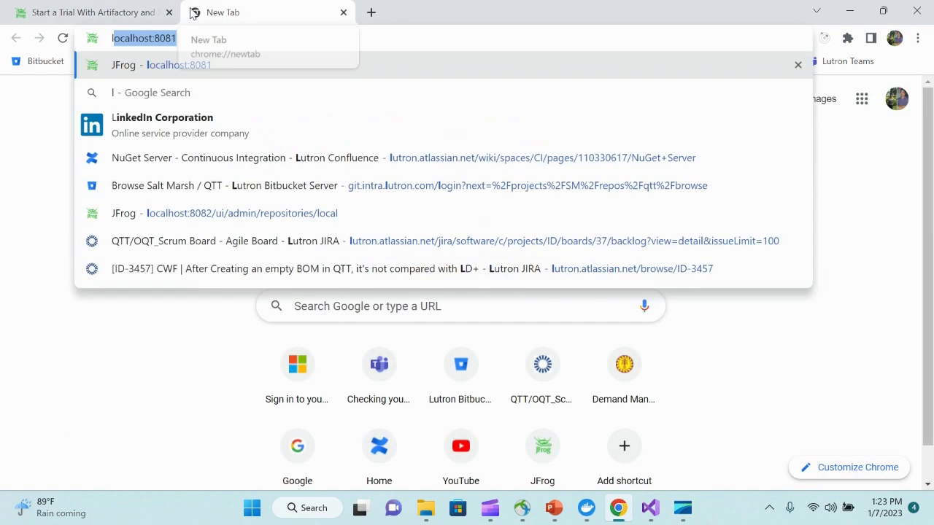
pyautogui.write('o')
pyautogui.press('Return')
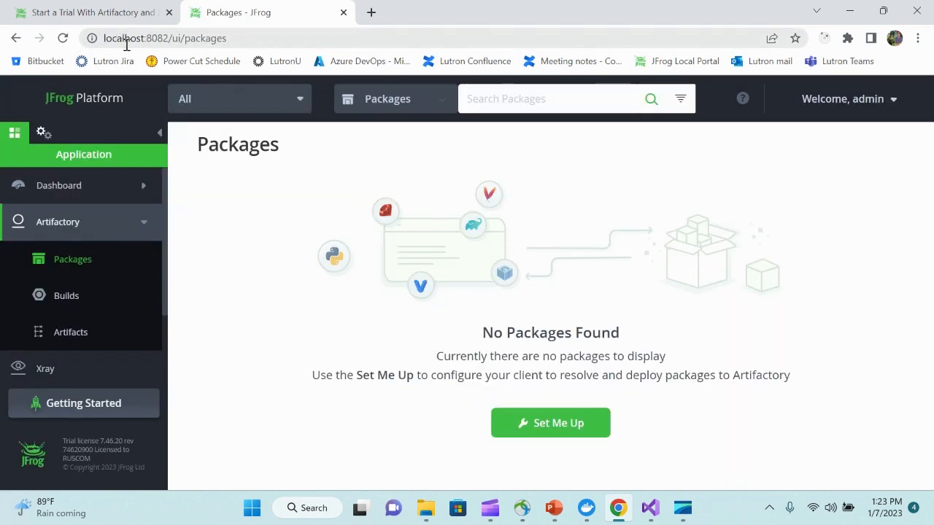
# Step: Check the admin account's creation options and open the Repositories page in the Administration module
pyautogui.click(868, 104)
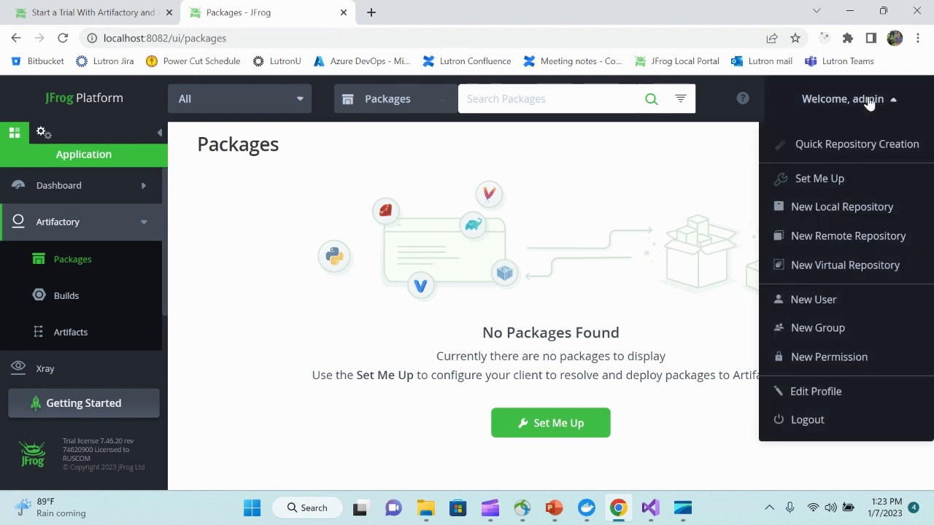
pyautogui.click(867, 101)
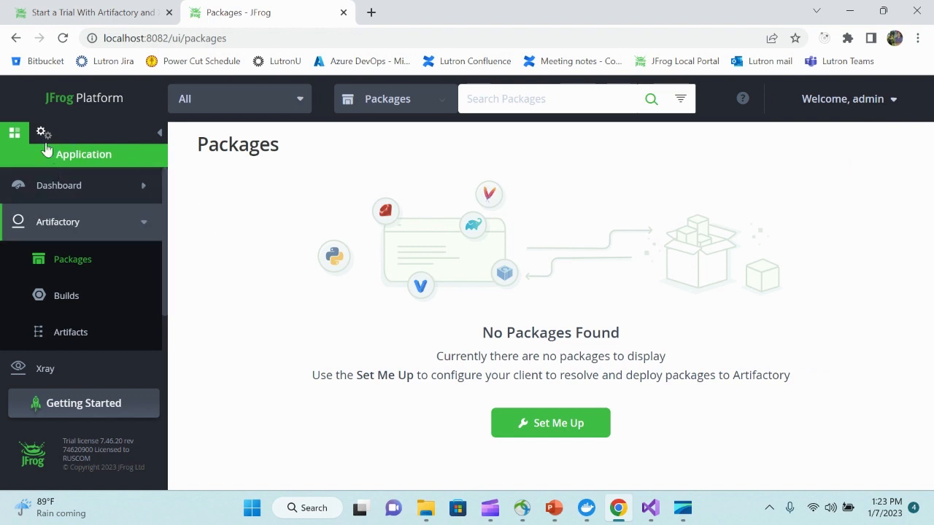
pyautogui.click(42, 136)
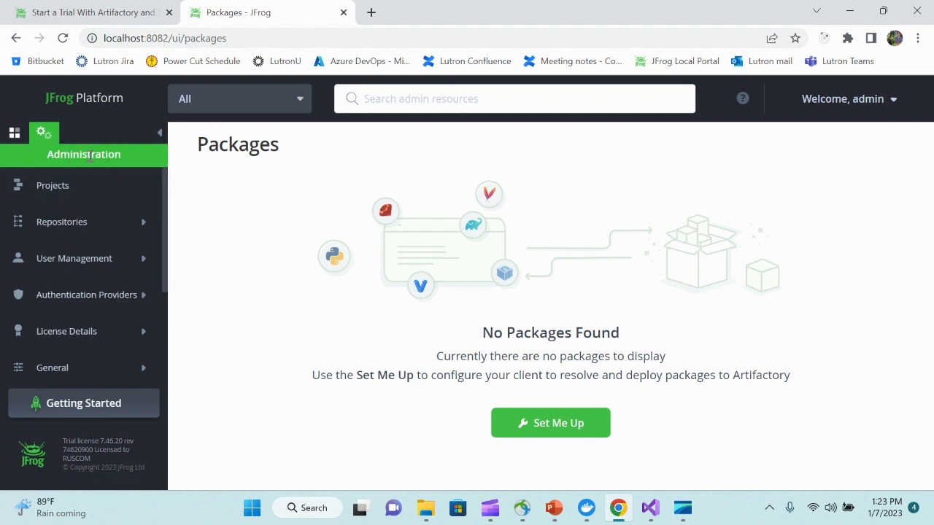
pyautogui.click(98, 231)
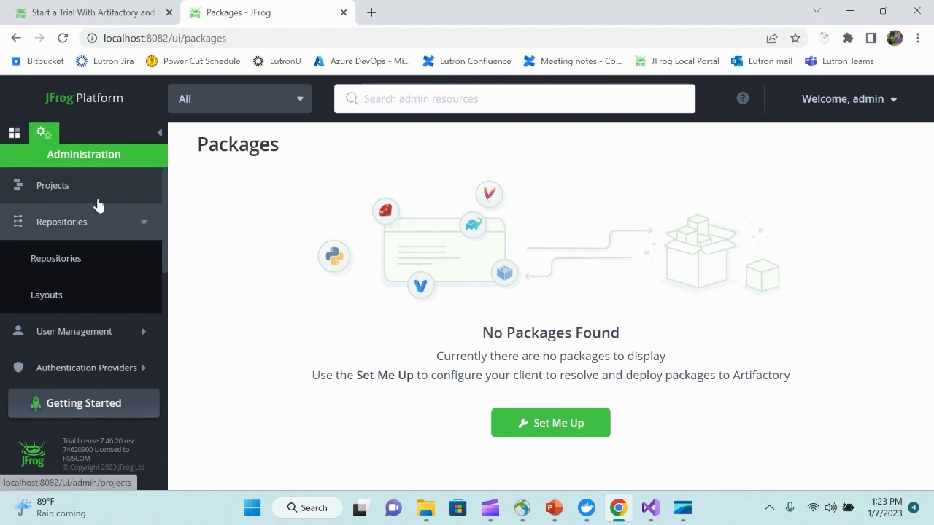
pyautogui.click(92, 264)
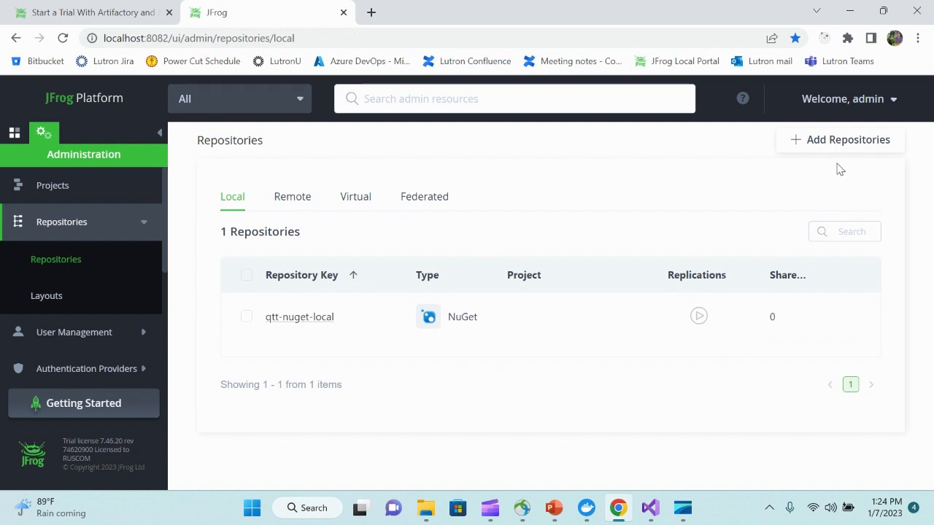
# Step: Review the repository types available to add, and view the remote and virtual repository lists
pyautogui.click(821, 145)
pyautogui.click(785, 136)
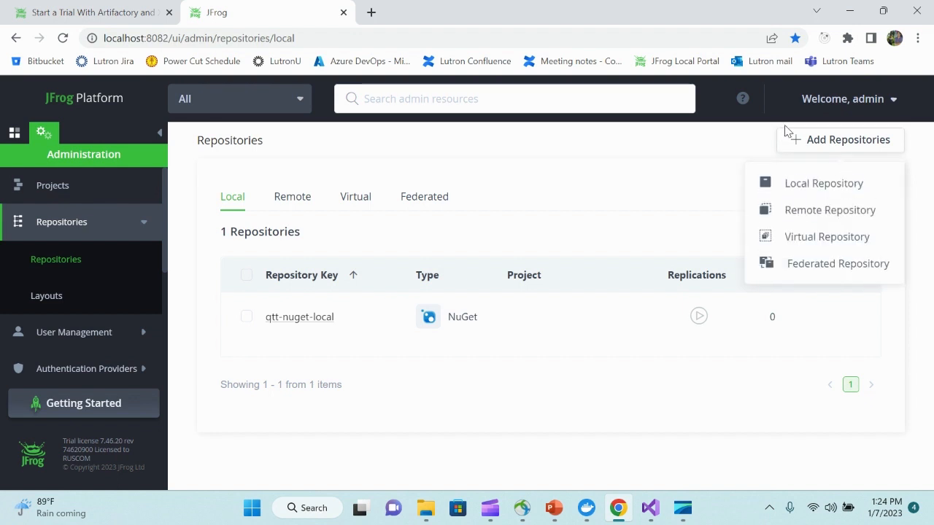
pyautogui.moveTo(804, 153)
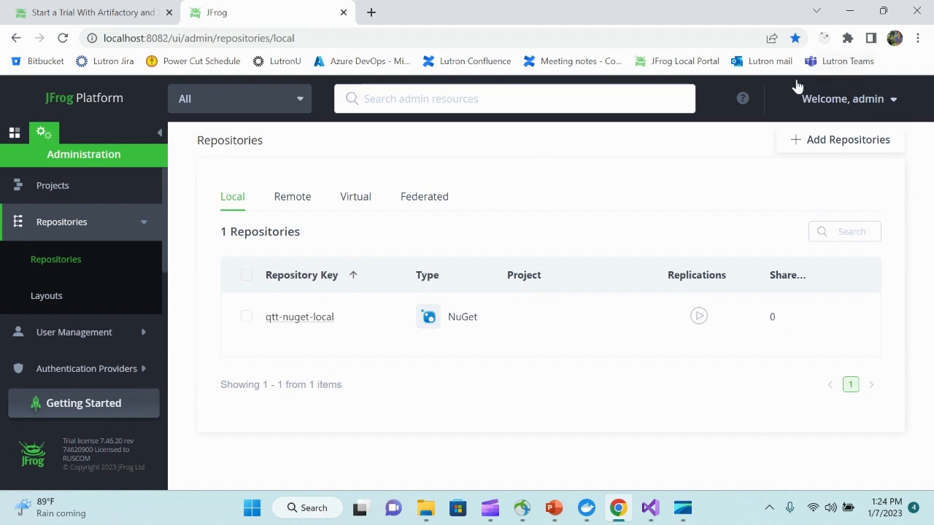
pyautogui.click(795, 139)
pyautogui.click(291, 199)
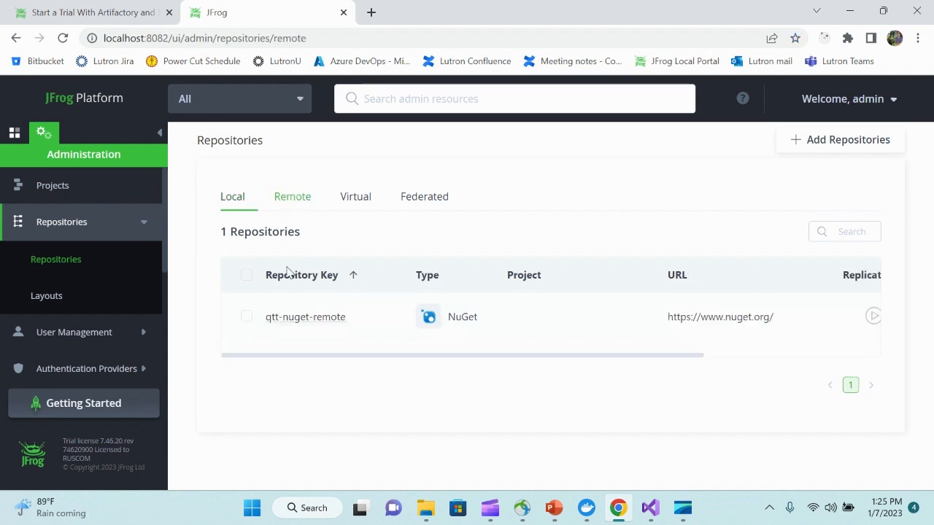
pyautogui.click(340, 205)
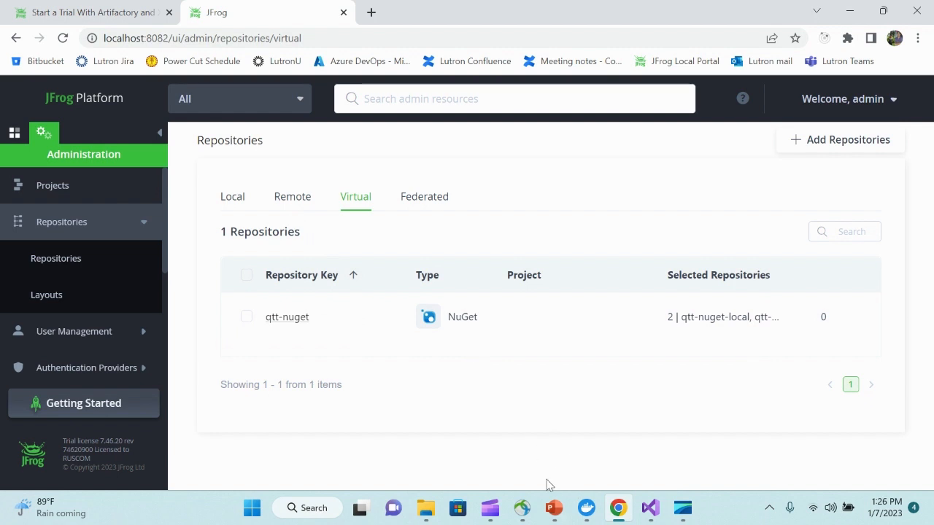
# Step: Switch to PowerPoint and advance past JFrog Repository Creation to the "Setup as a package source in Visual Studio" slide
pyautogui.click(553, 507)
pyautogui.scroll(-1, 90, 375)
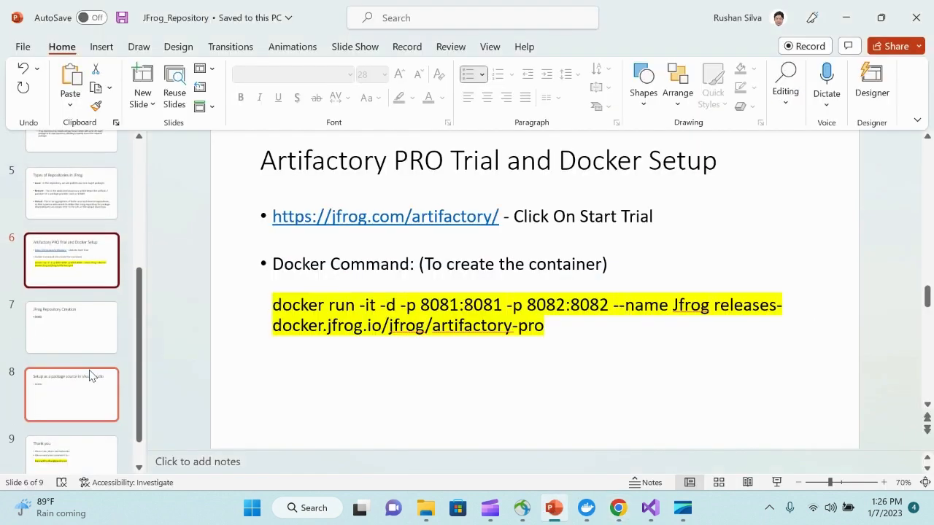
pyautogui.click(78, 350)
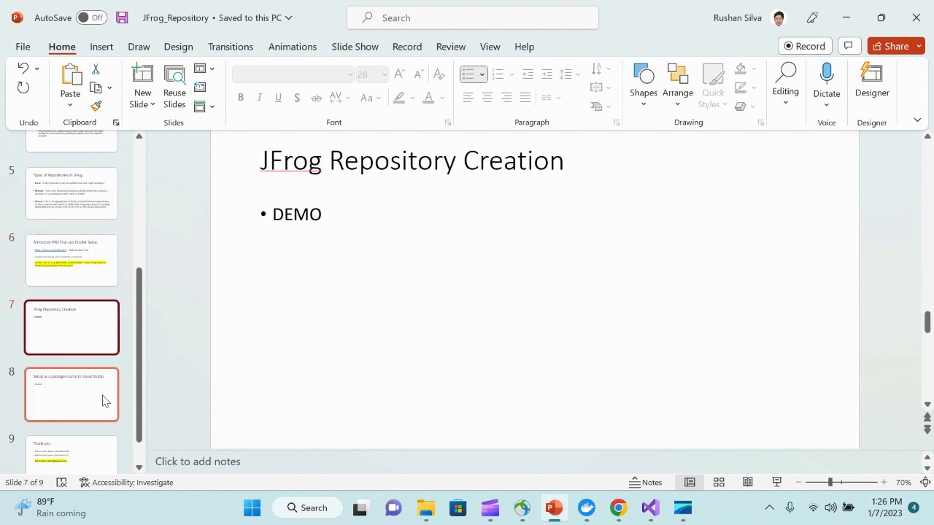
pyautogui.scroll(-1, 102, 400)
pyautogui.click(79, 372)
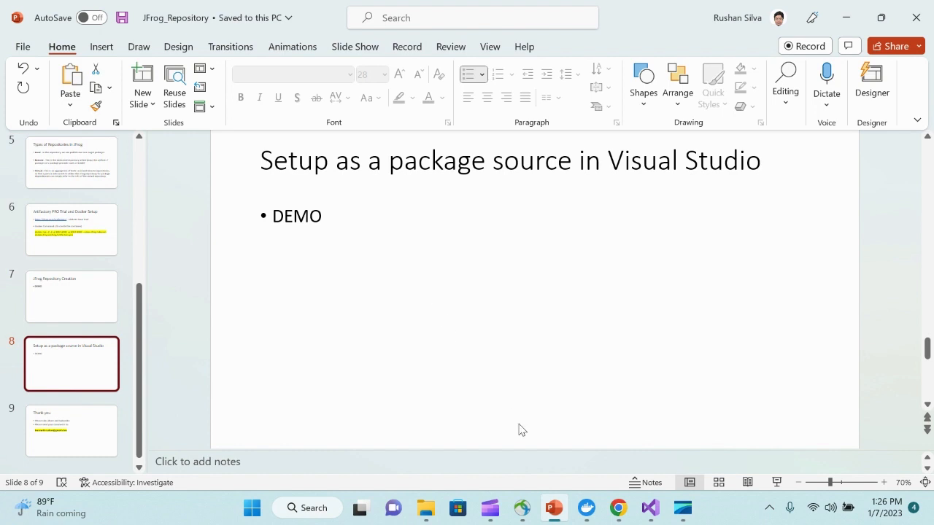
# Step: Switch to Chrome and open the Artifactory Artifacts page in the Application module
pyautogui.click(621, 513)
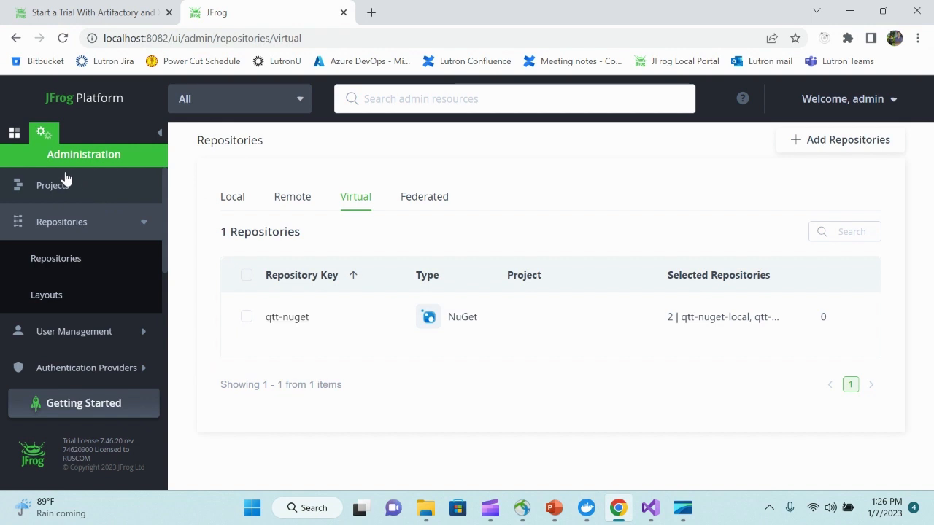
pyautogui.click(15, 133)
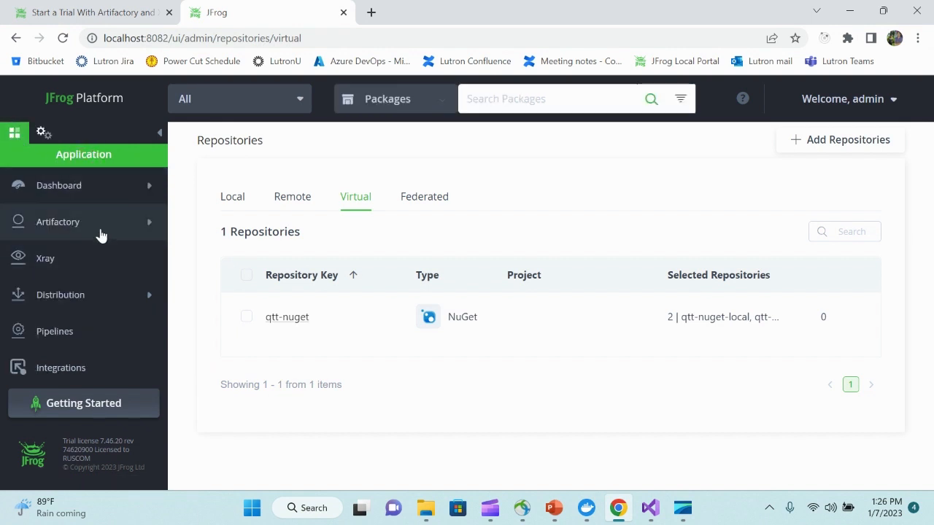
pyautogui.click(139, 223)
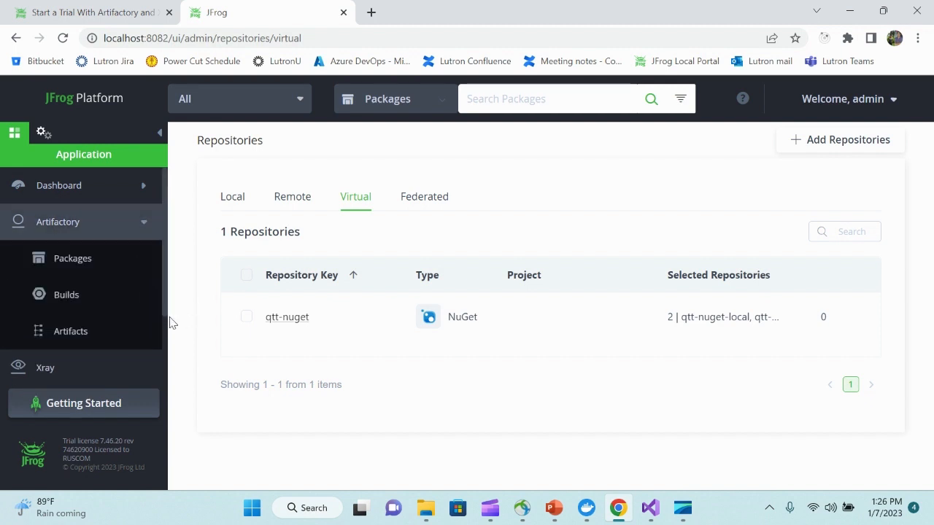
pyautogui.click(122, 334)
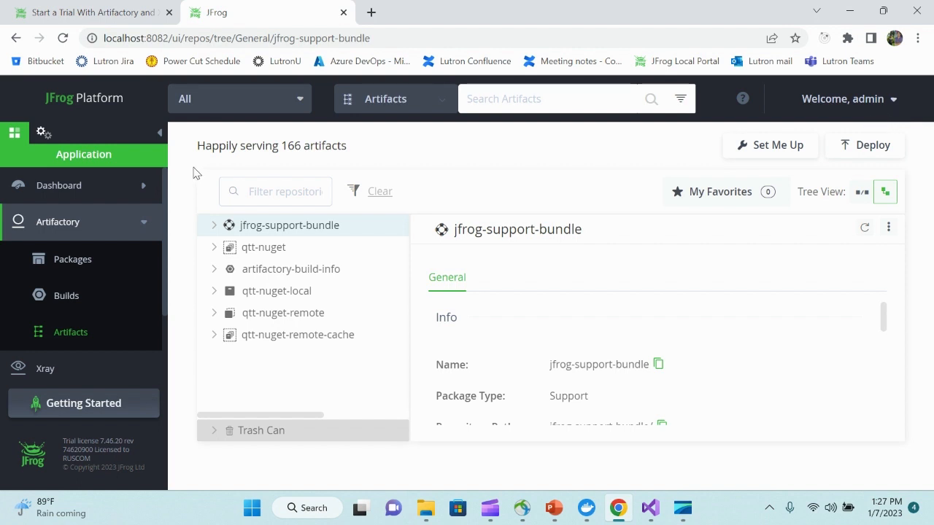
# Step: Look over the Repositories and User Management sections of the Administration module, and return to the Application module
pyautogui.click(43, 133)
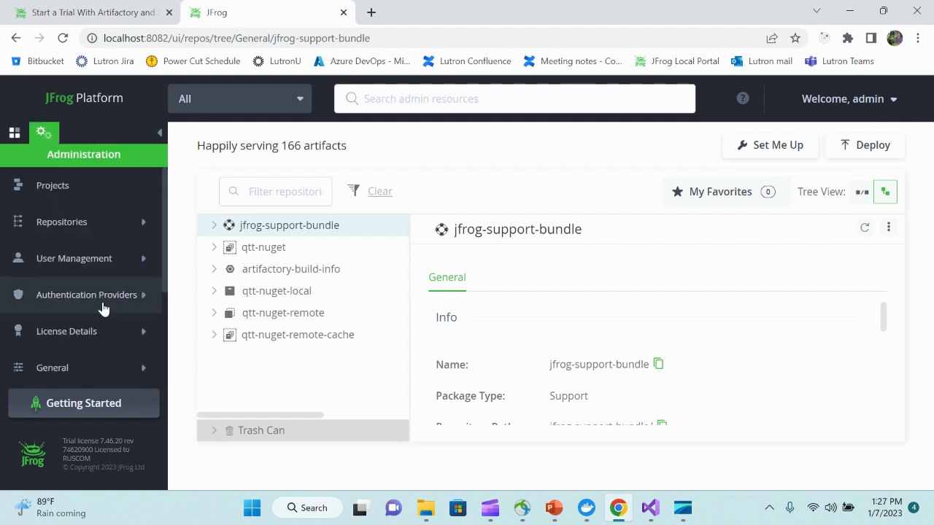
pyautogui.click(85, 232)
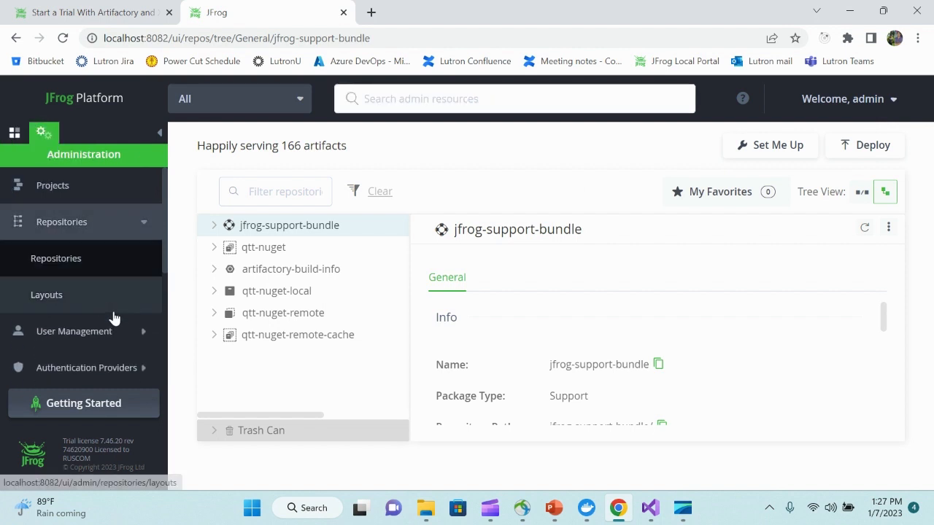
pyautogui.click(108, 339)
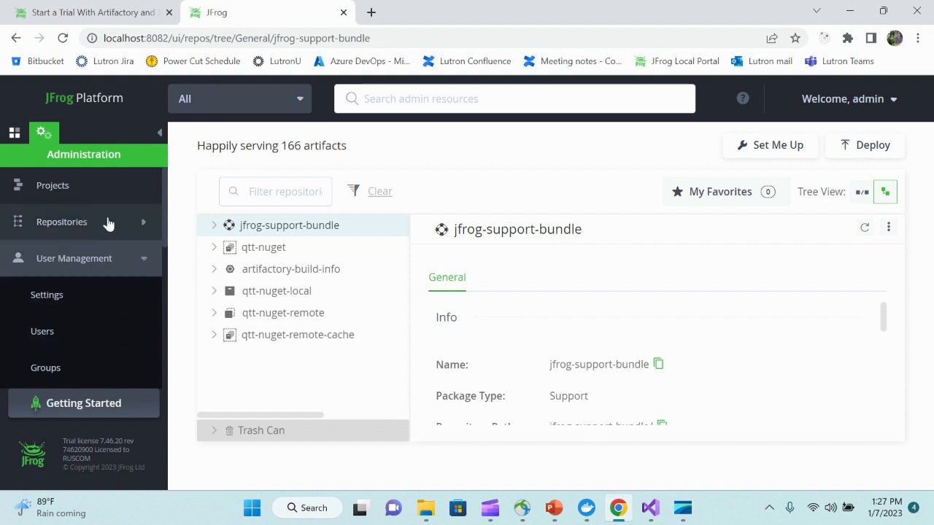
pyautogui.click(15, 138)
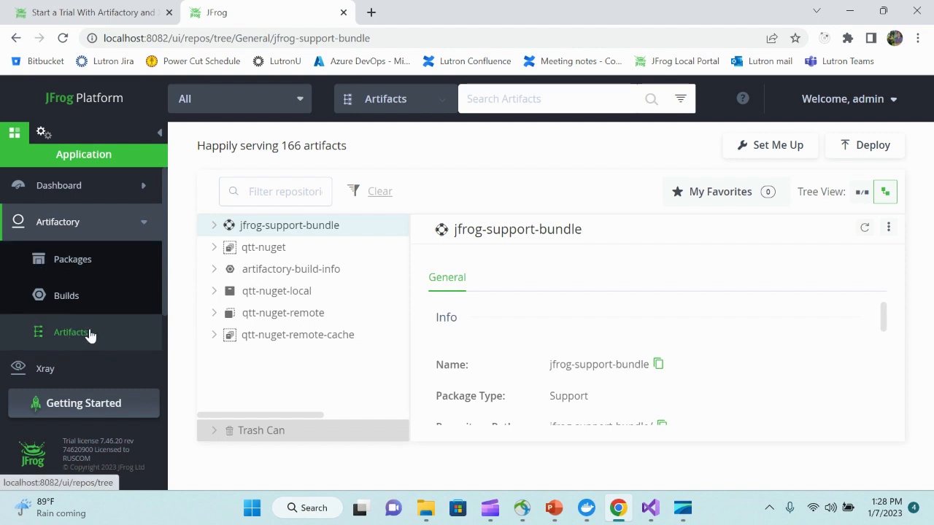
# Step: Open the NuGet client setup instructions for the qtt-nuget repository and find the Visual Studio Configuration section
pyautogui.click(264, 247)
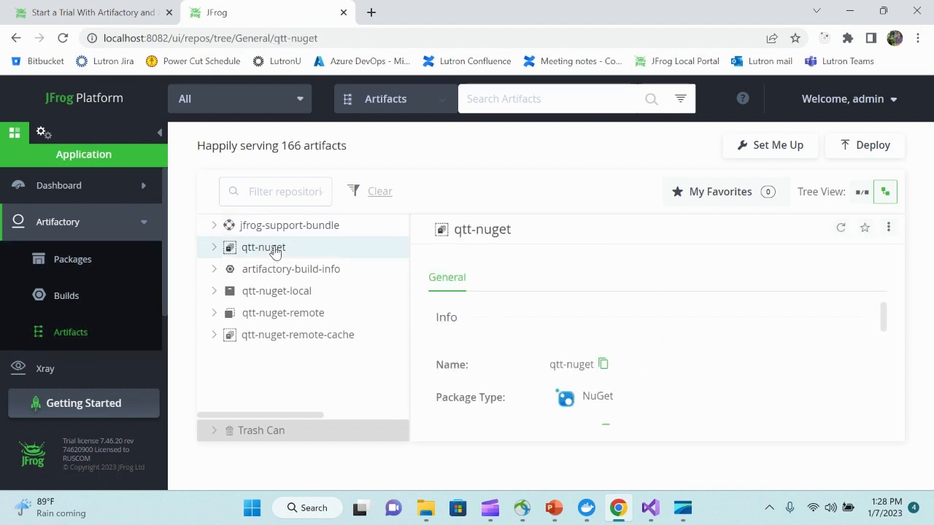
pyautogui.click(777, 147)
pyautogui.scroll(-3, 773, 344)
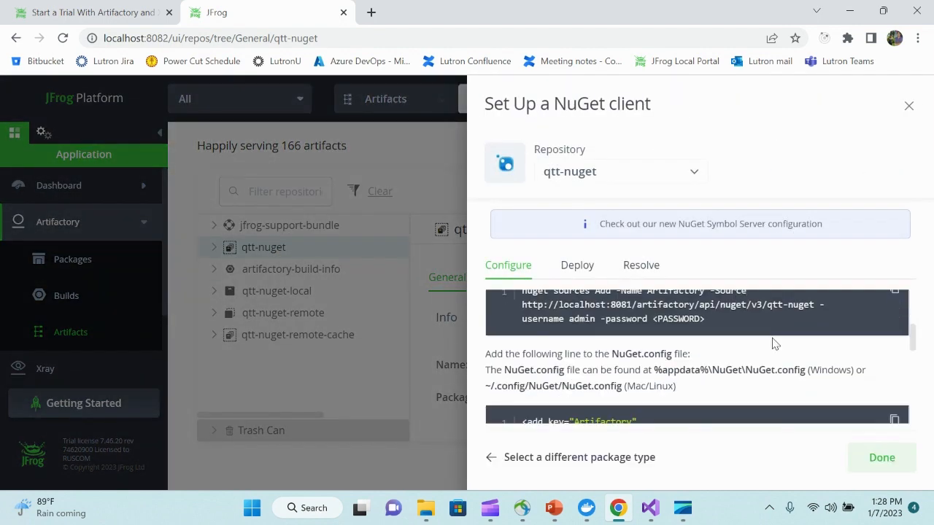
pyautogui.scroll(-5, 775, 343)
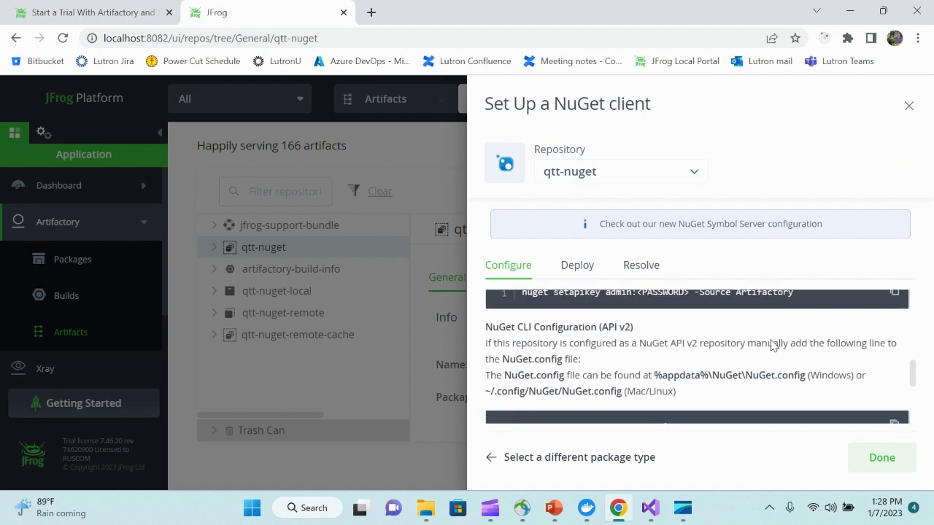
pyautogui.scroll(-10, 771, 344)
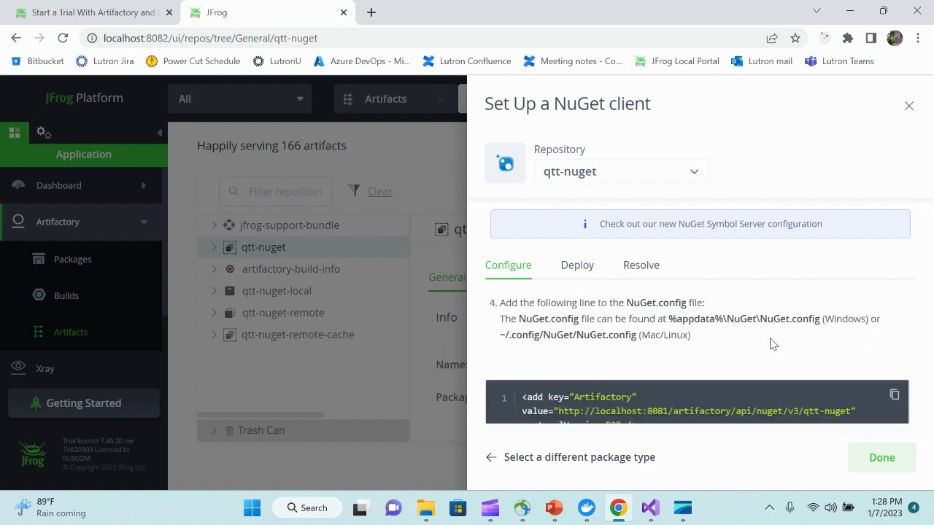
pyautogui.scroll(-1, 772, 344)
pyautogui.scroll(5, 772, 343)
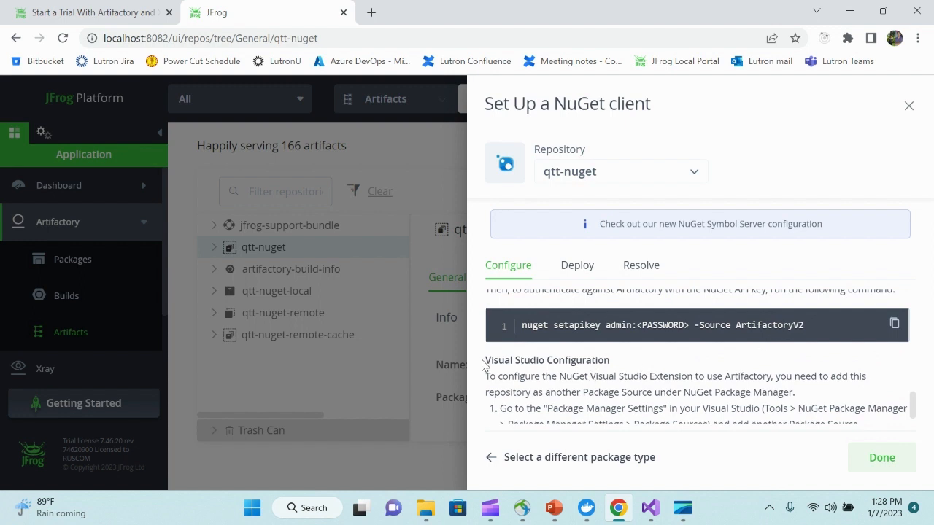
# Step: Highlight the Visual Studio Configuration heading, review its package source URL snippet, and close the setup instructions
pyautogui.moveTo(485, 360); pyautogui.dragTo(690, 365)
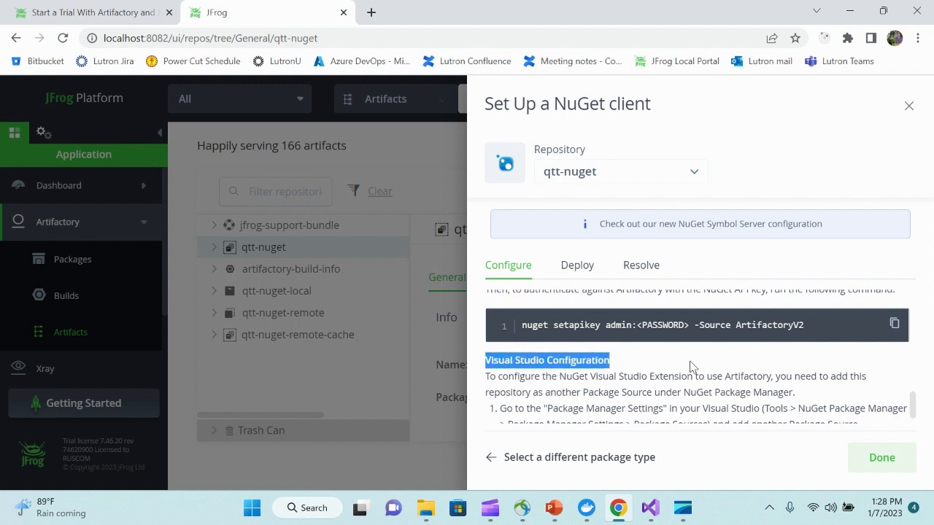
pyautogui.click(690, 365)
pyautogui.scroll(-1, 690, 365)
pyautogui.scroll(-3, 690, 365)
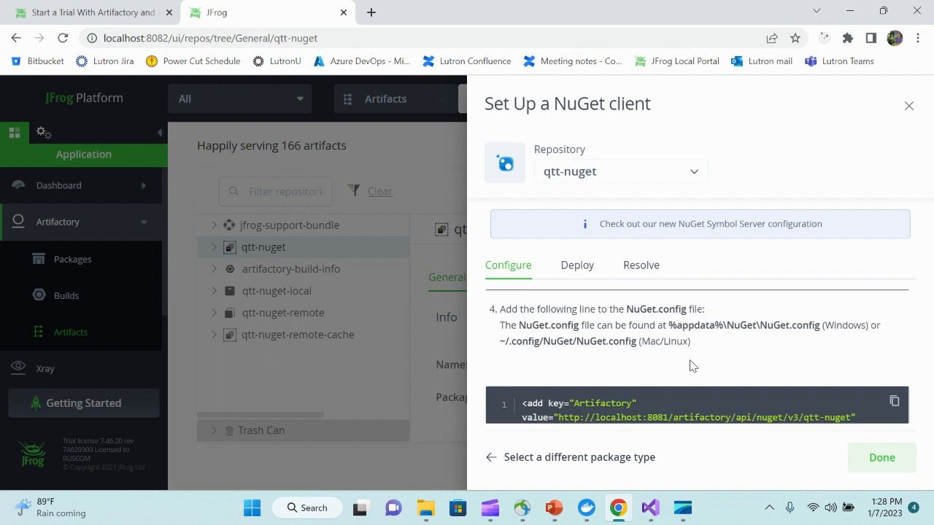
pyautogui.scroll(1, 692, 364)
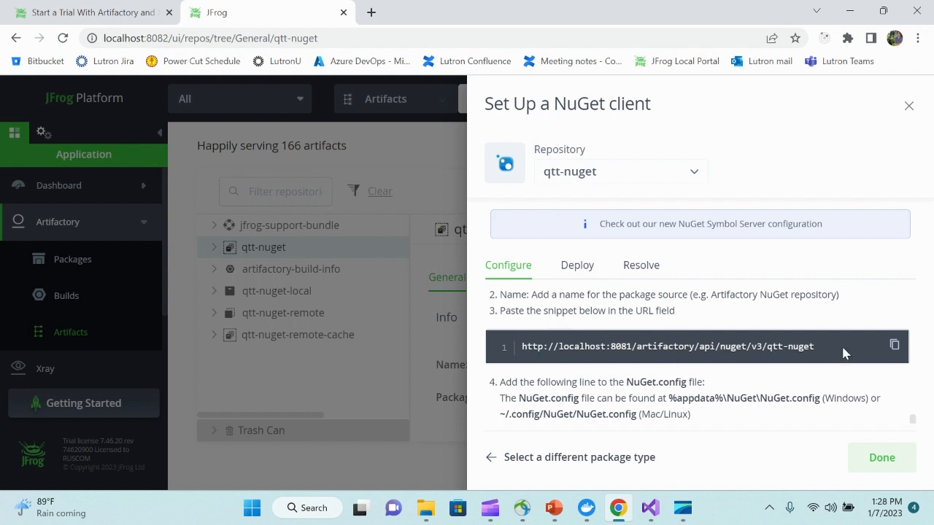
pyautogui.click(909, 108)
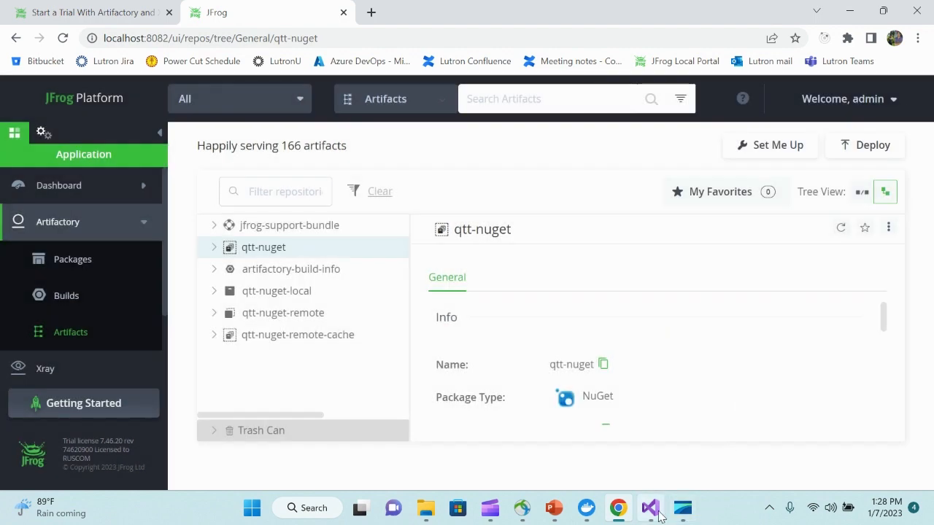
# Step: Switch to the JFrogDemo solution in Visual Studio and open the NuGet Package Manager's Package Sources settings
pyautogui.moveTo(654, 515)
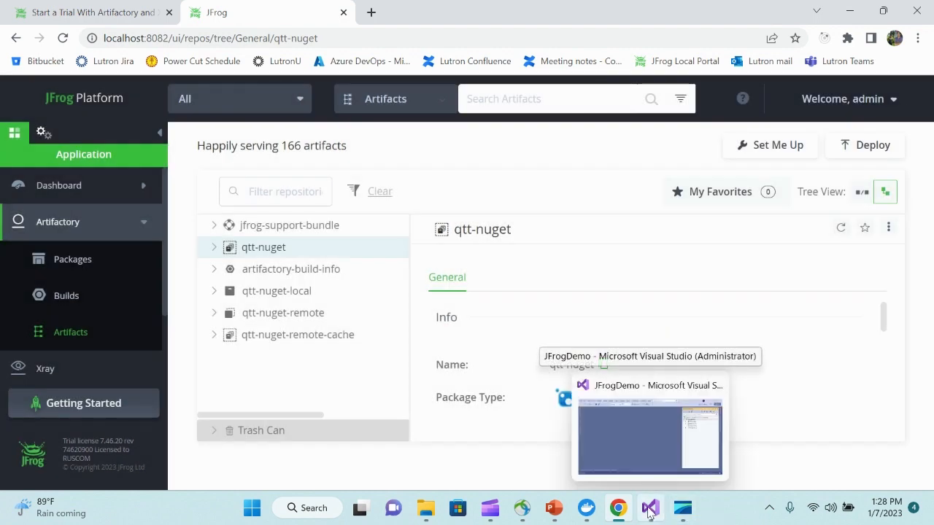
pyautogui.click(648, 511)
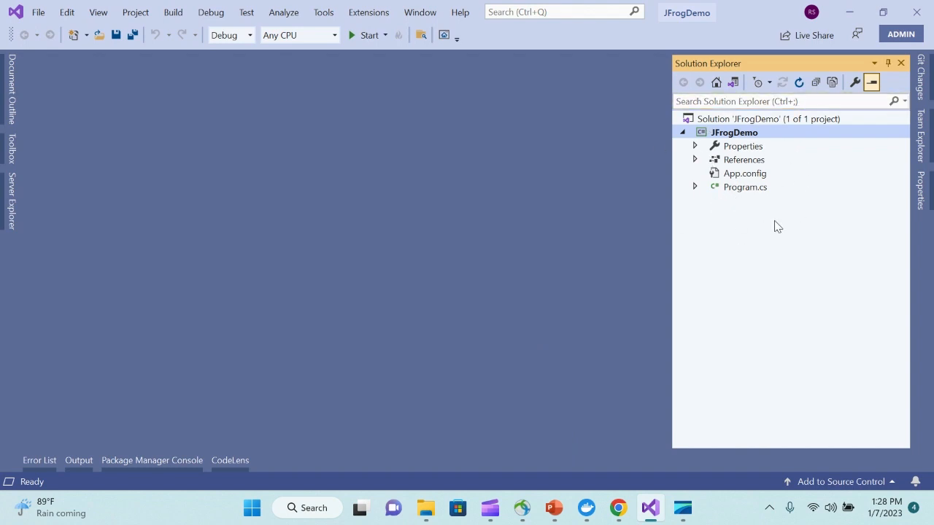
pyautogui.click(324, 12)
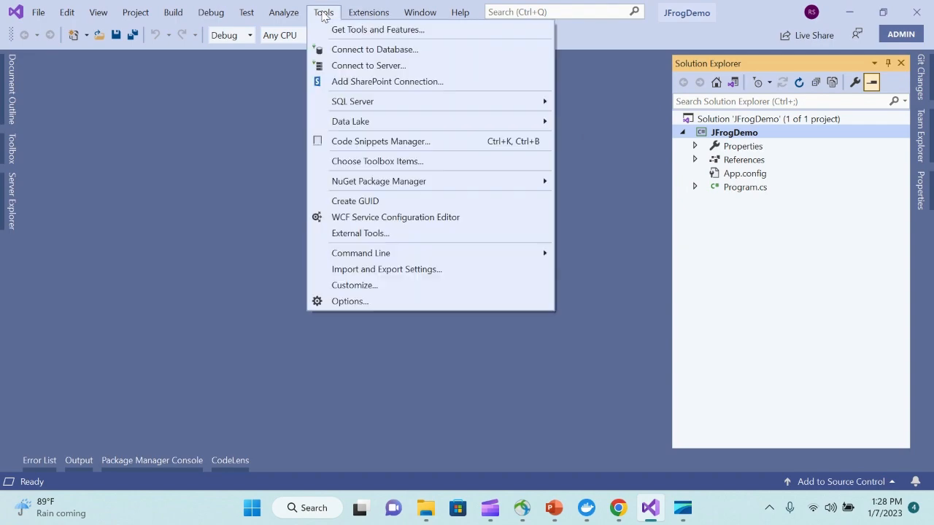
pyautogui.moveTo(364, 183)
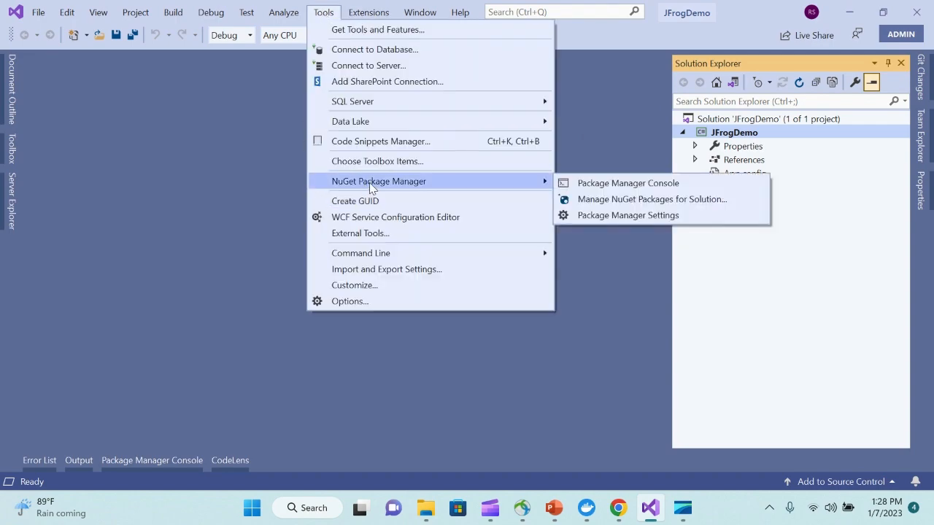
pyautogui.click(588, 216)
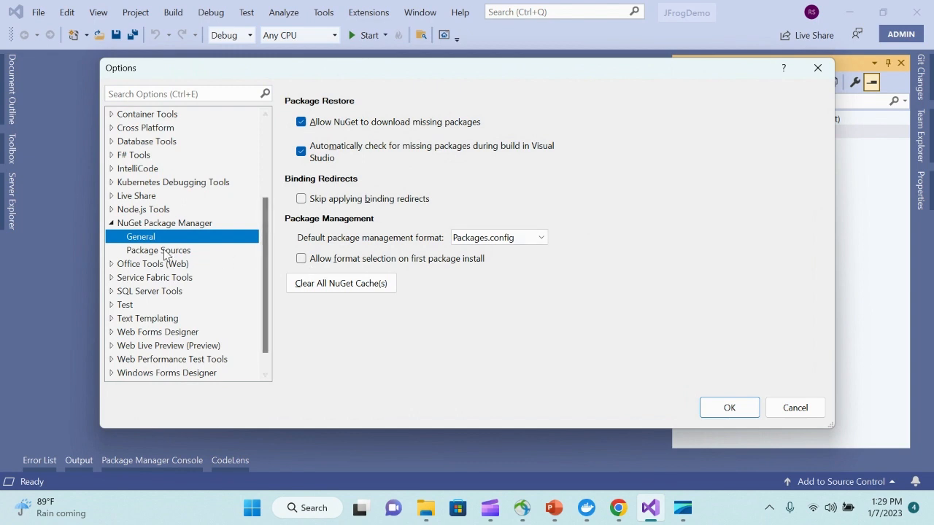
pyautogui.click(167, 252)
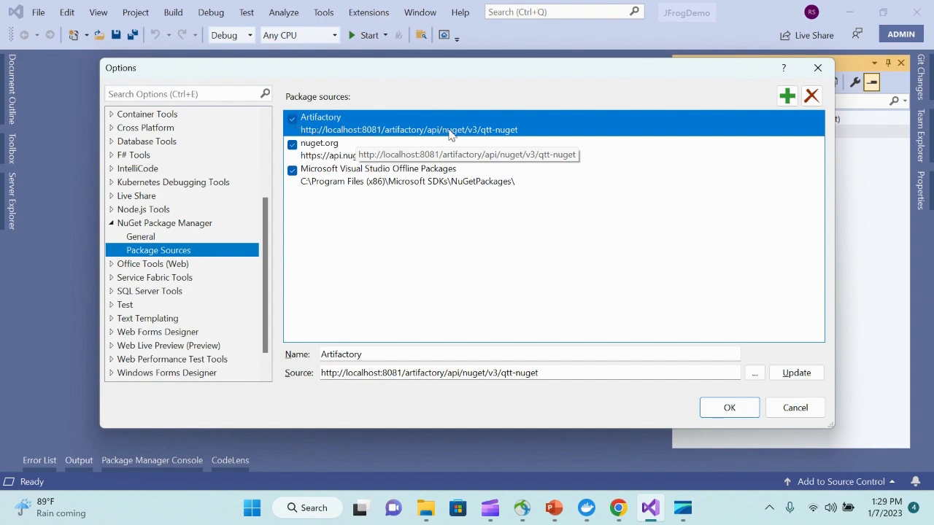
# Step: Add a new package source entry, remove it again, and accept the Package Sources settings
pyautogui.click(786, 97)
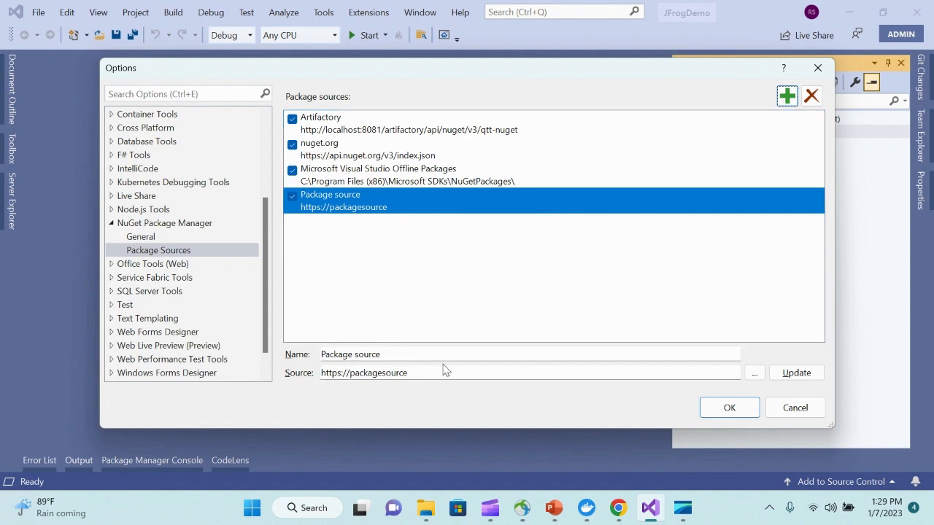
pyautogui.click(810, 97)
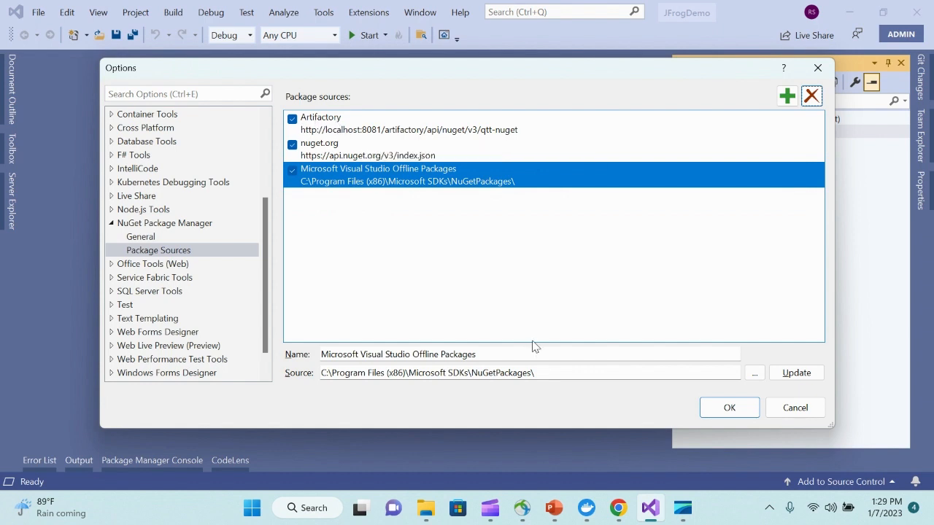
pyautogui.click(722, 408)
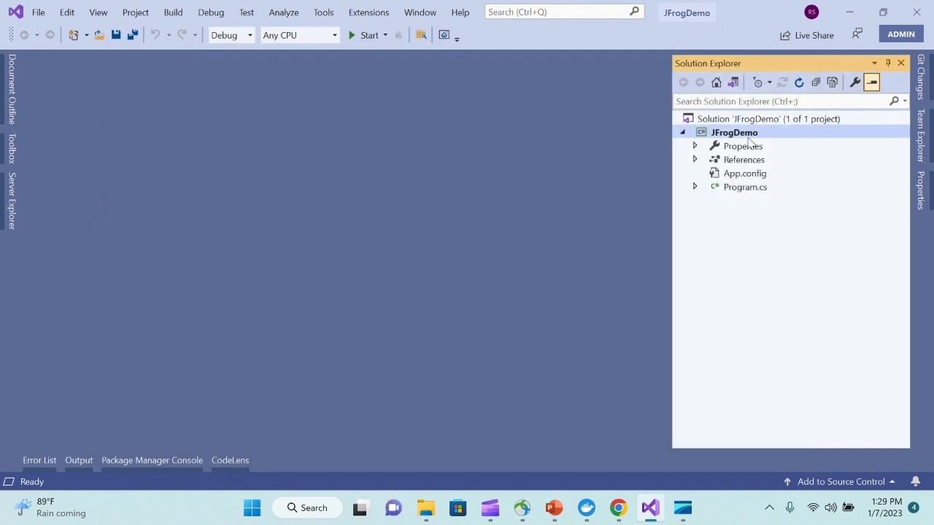
# Step: Open the NuGet package management page for the JFrogDemo project and choose Artifactory as the package source
pyautogui.rightClick(718, 135)
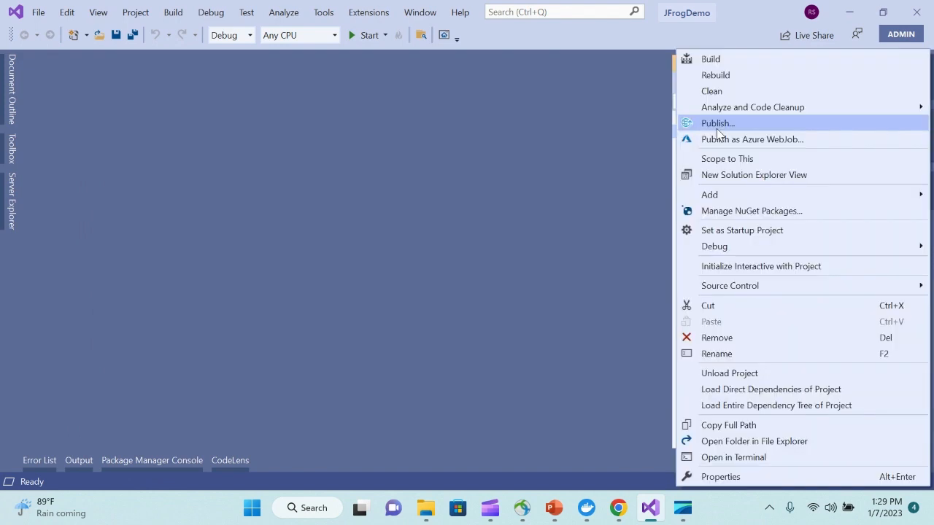
pyautogui.click(719, 213)
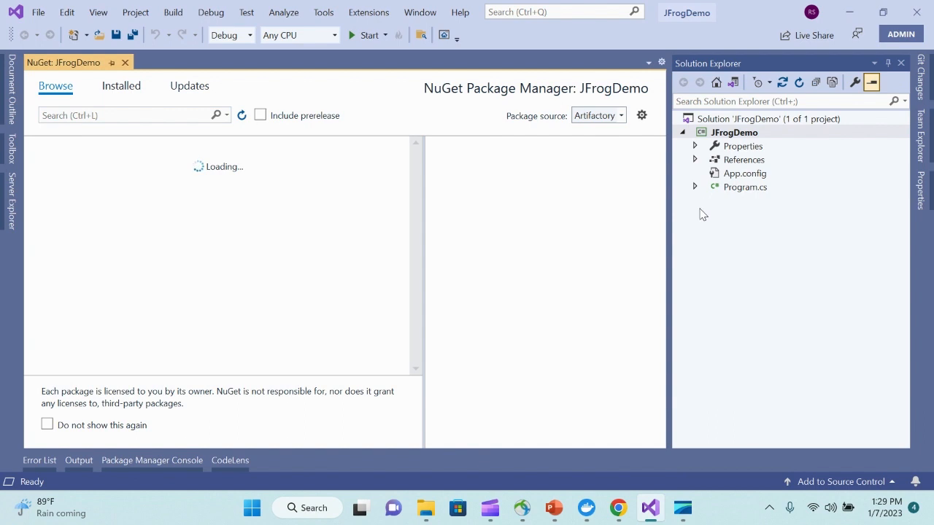
pyautogui.click(620, 116)
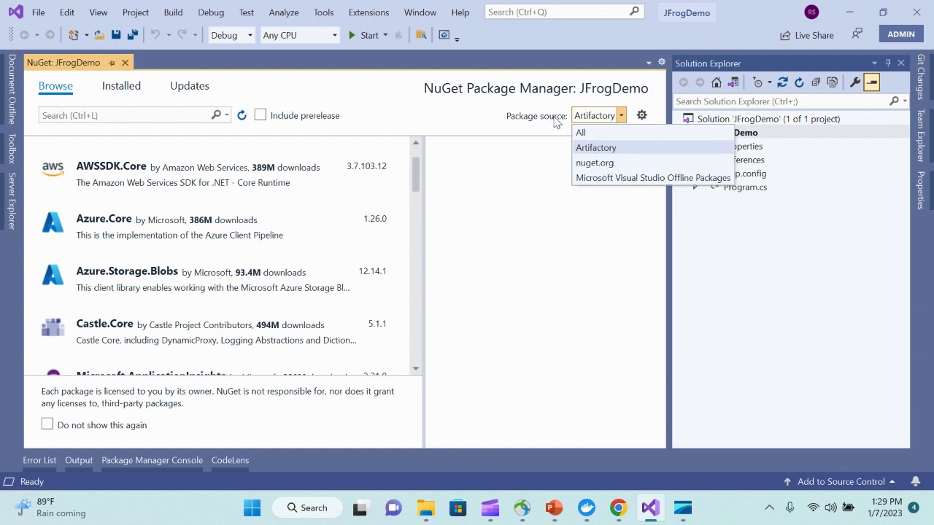
pyautogui.click(628, 149)
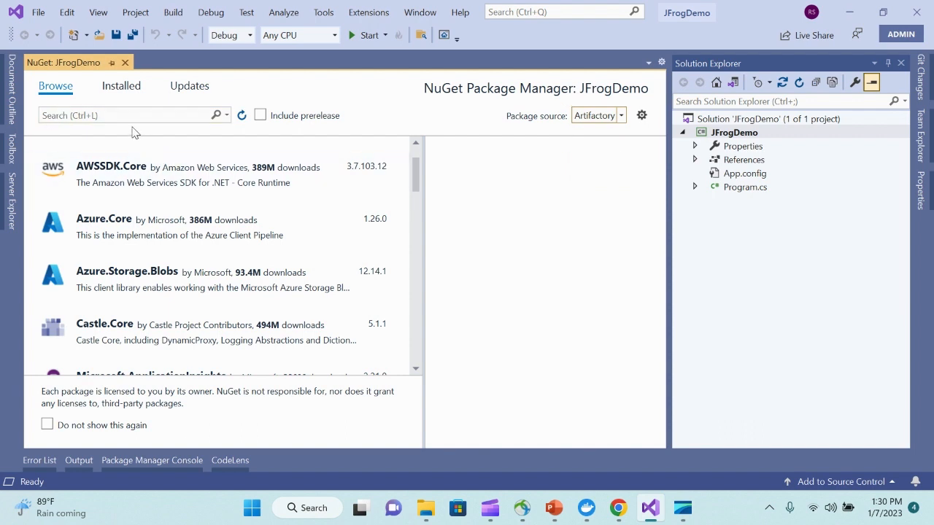
# Step: Check the available package sources, reselect Artifactory, and place the cursor in the package search field
pyautogui.click(94, 116)
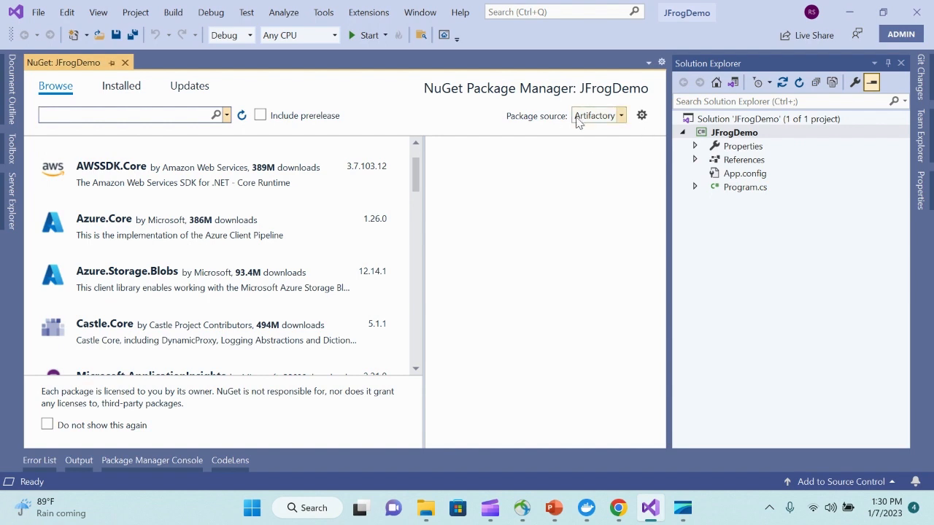
pyautogui.click(619, 116)
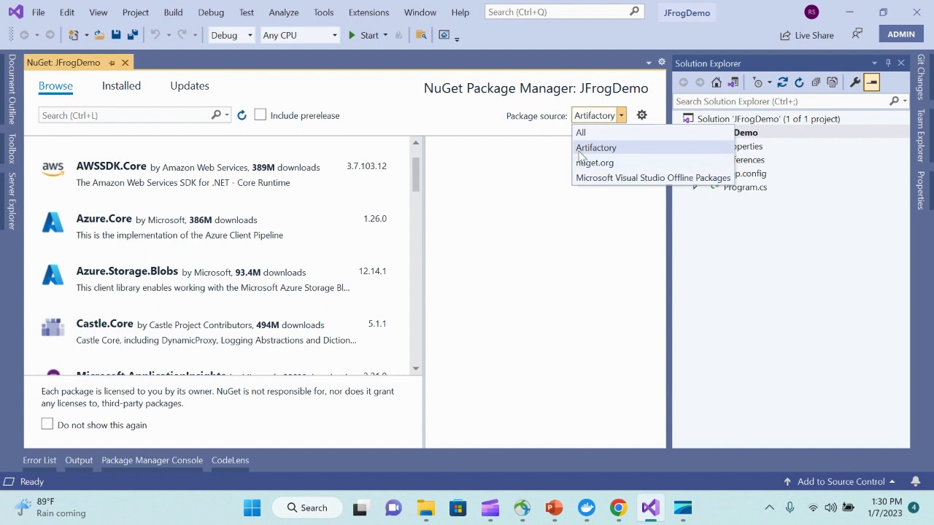
pyautogui.click(617, 151)
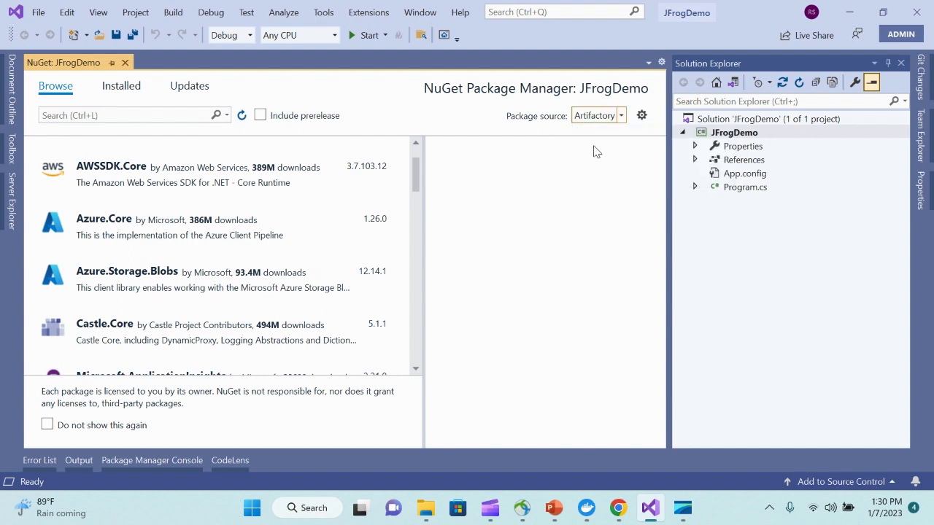
pyautogui.click(104, 116)
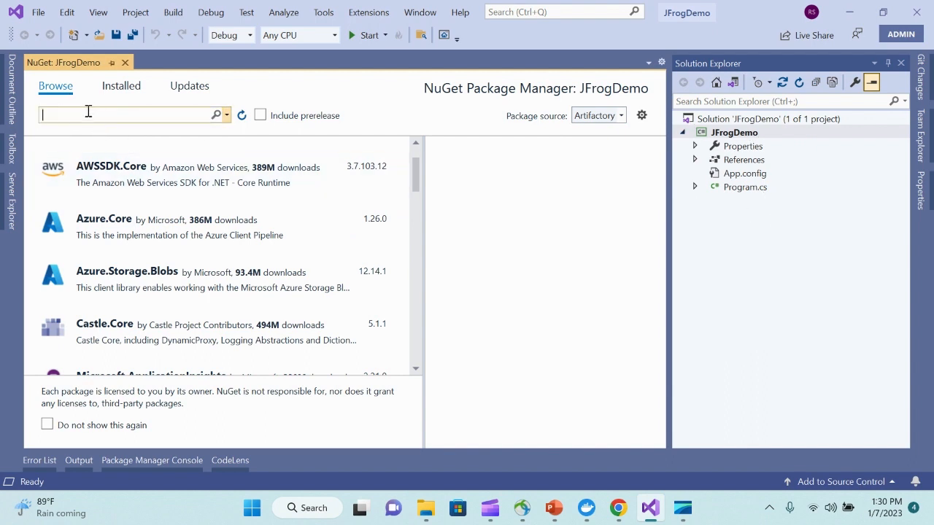
pyautogui.click(65, 119)
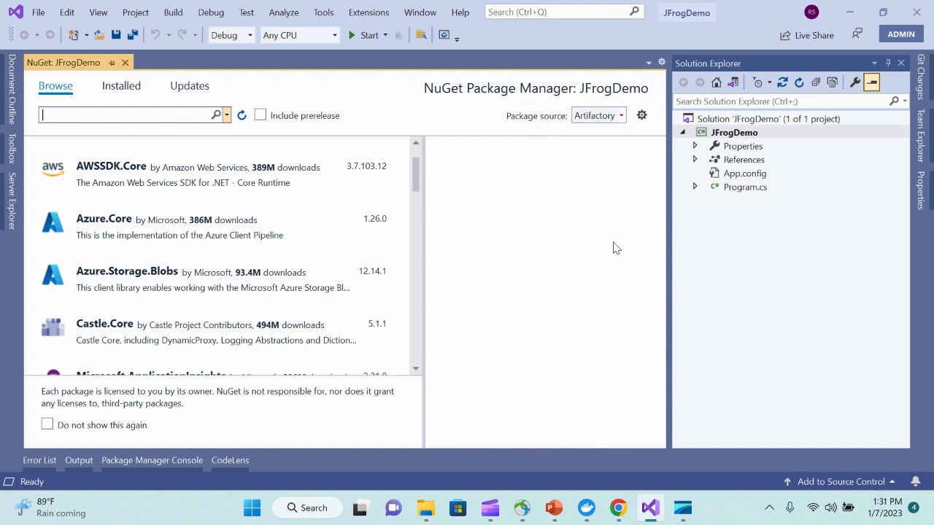
# Step: Switch to File Explorer and open the NuGet configuration file at %appdata%/nuget/nuget.config
pyautogui.moveTo(554, 512)
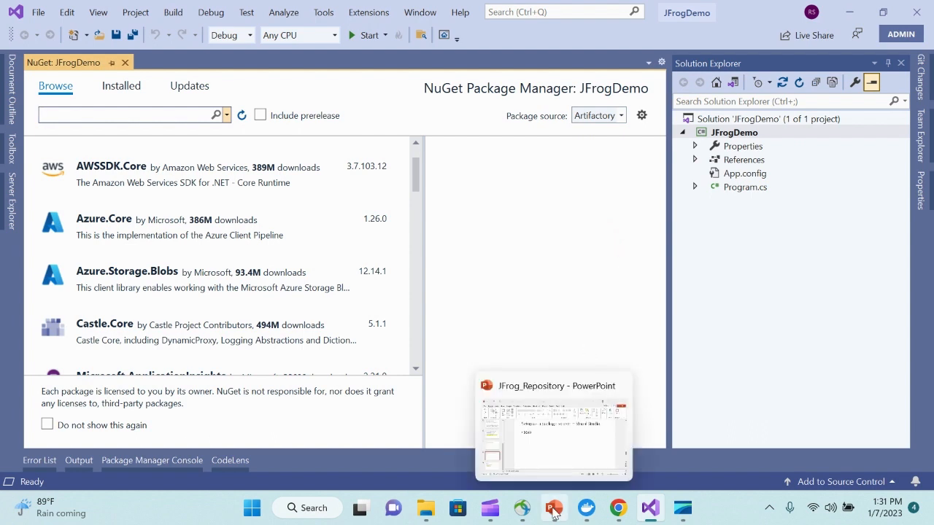
pyautogui.click(431, 511)
pyautogui.moveTo(432, 37); pyautogui.dragTo(419, 54)
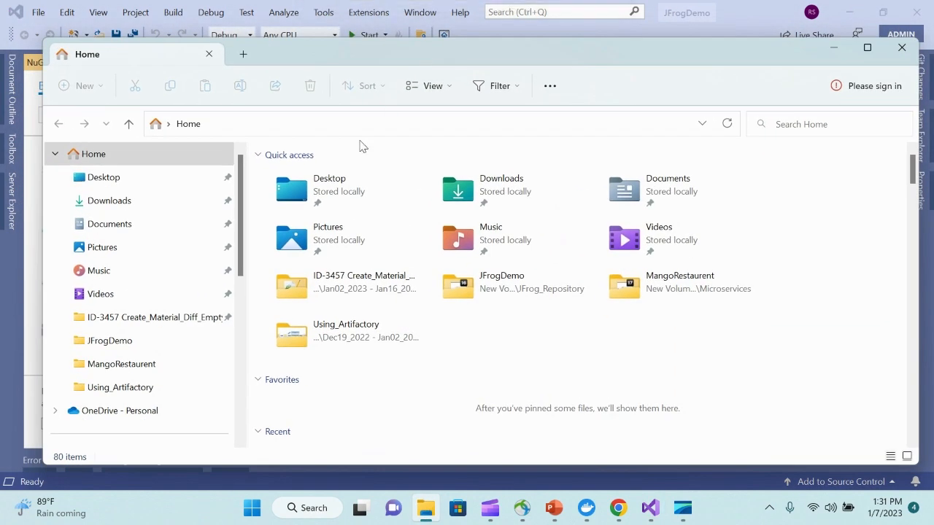
pyautogui.click(319, 125)
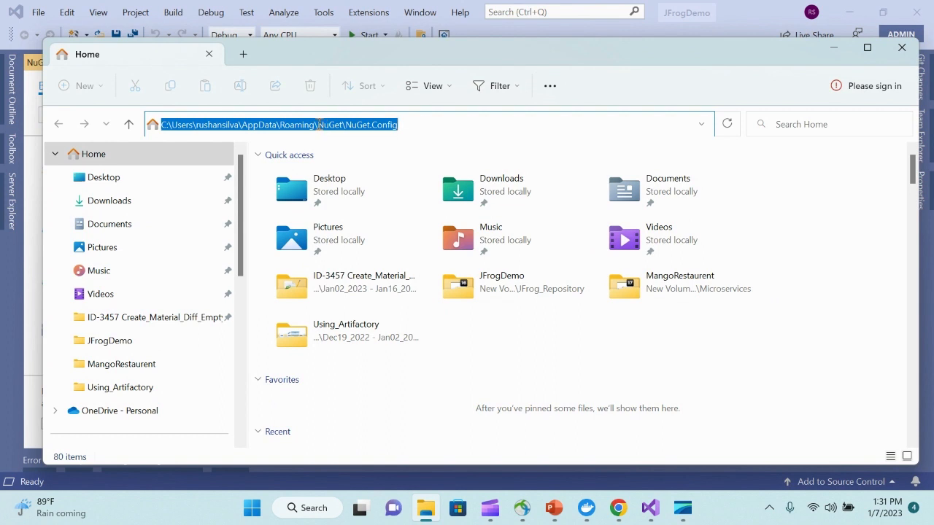
pyautogui.write('%appd')
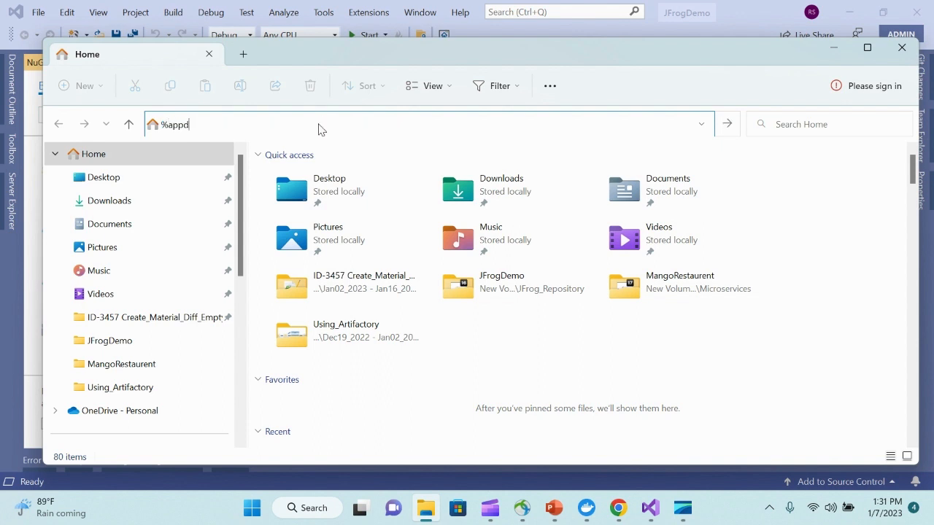
pyautogui.write('ata%')
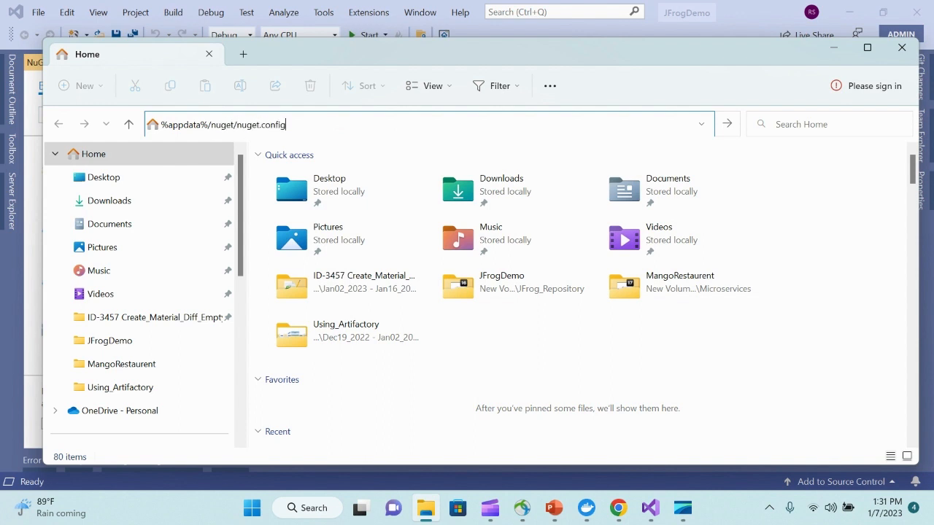
pyautogui.write('/nuget/nuget.config')
pyautogui.press('Return')
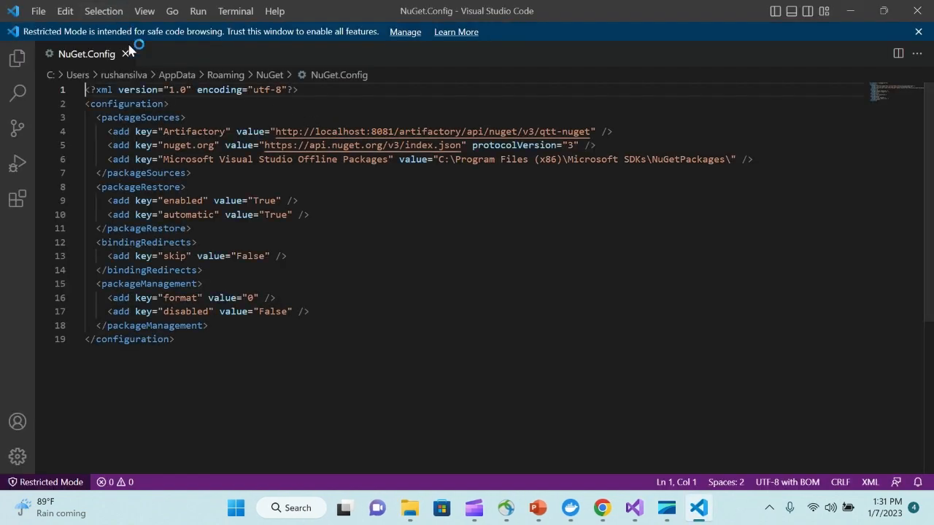
# Step: Dismiss the Visual Studio Code notices and highlight the Artifactory and nuget.org package source entries in NuGet.Config for review
pyautogui.click(918, 32)
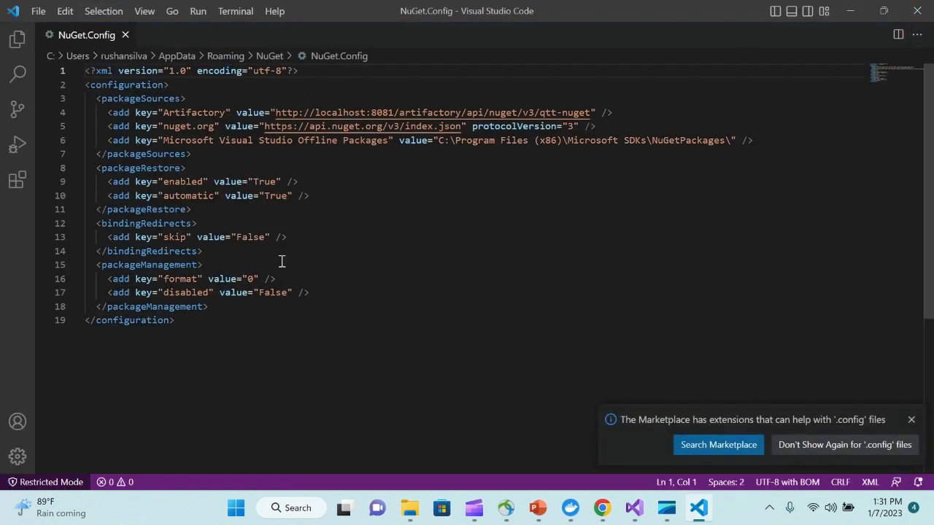
pyautogui.click(911, 419)
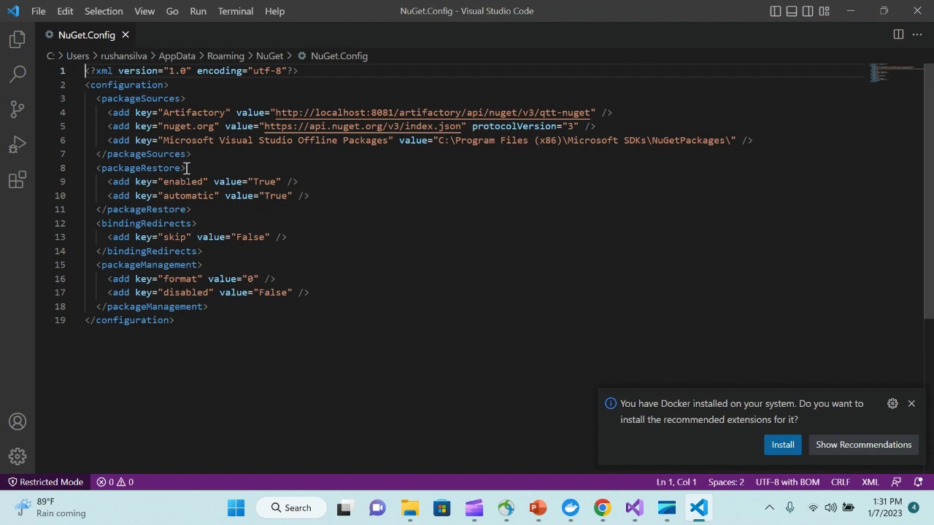
pyautogui.moveTo(109, 113)
pyautogui.mouseDown()
pyautogui.moveTo(647, 112)
pyautogui.moveTo(107, 113)
pyautogui.mouseUp()
pyautogui.click(647, 112)
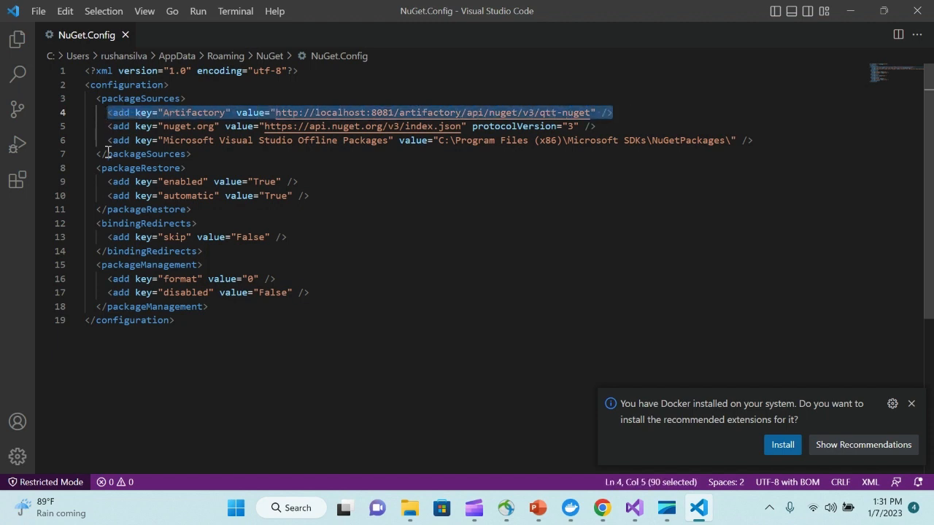
pyautogui.moveTo(109, 125); pyautogui.dragTo(617, 126)
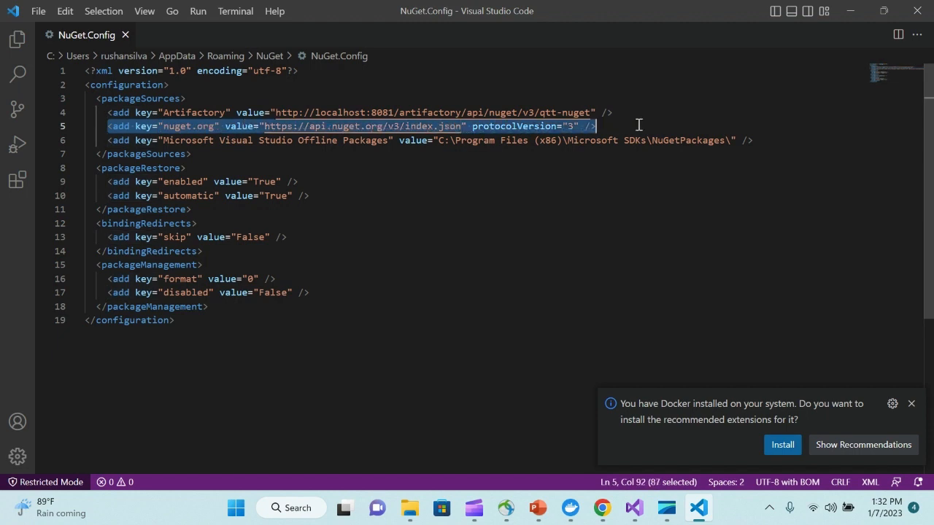
pyautogui.click(639, 125)
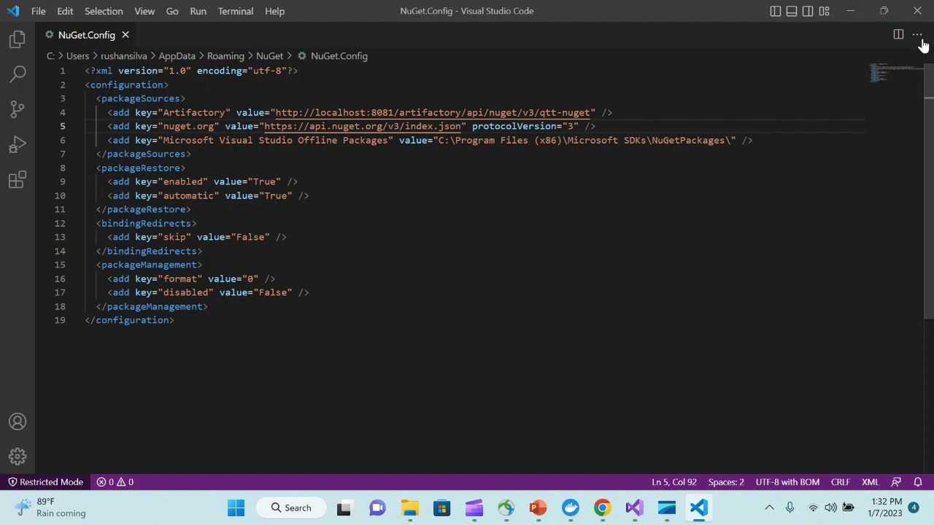
# Step: Close NuGet.Config, return to Visual Studio, and switch to the JFrog_Repository presentation in PowerPoint to show the Thank you slide
pyautogui.click(917, 10)
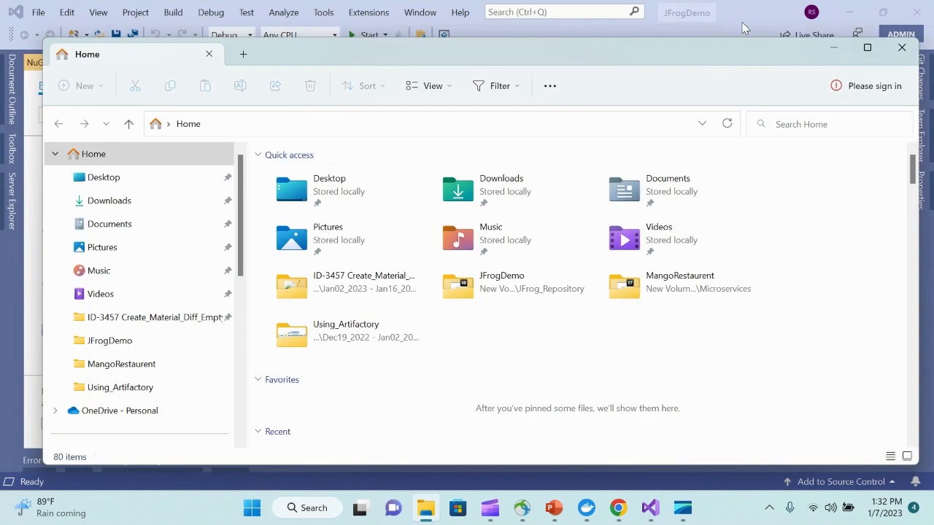
pyautogui.click(720, 28)
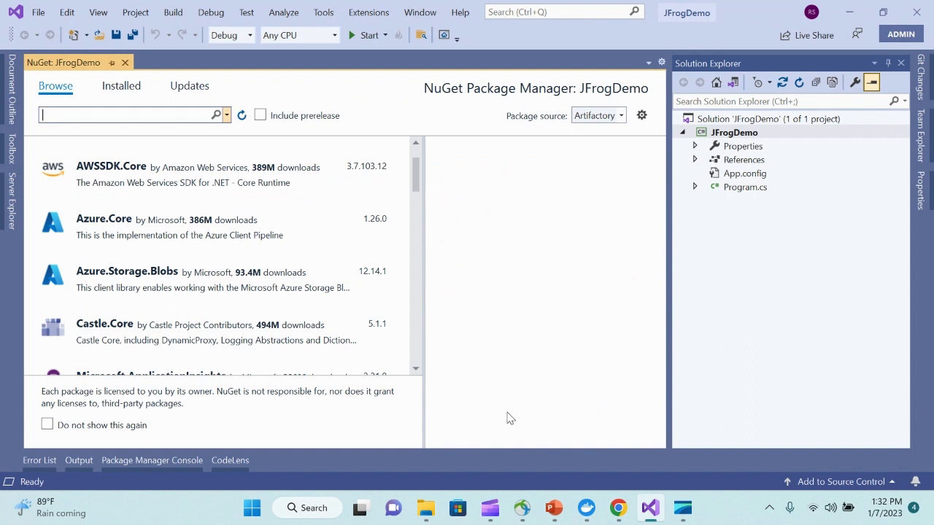
pyautogui.click(554, 508)
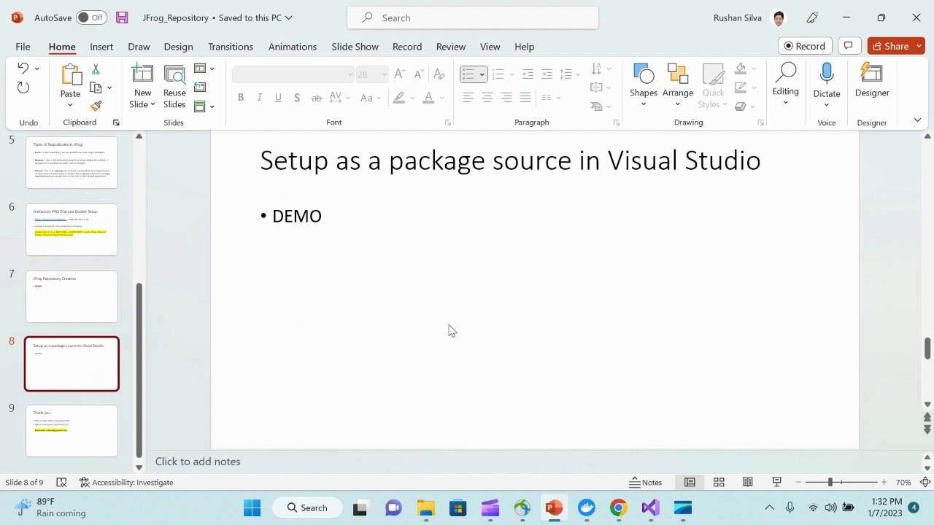
pyautogui.click(110, 446)
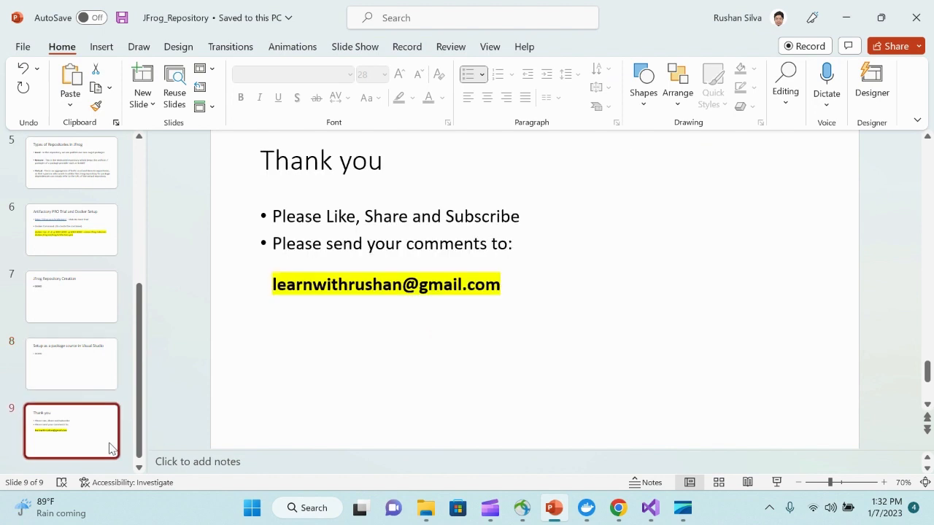